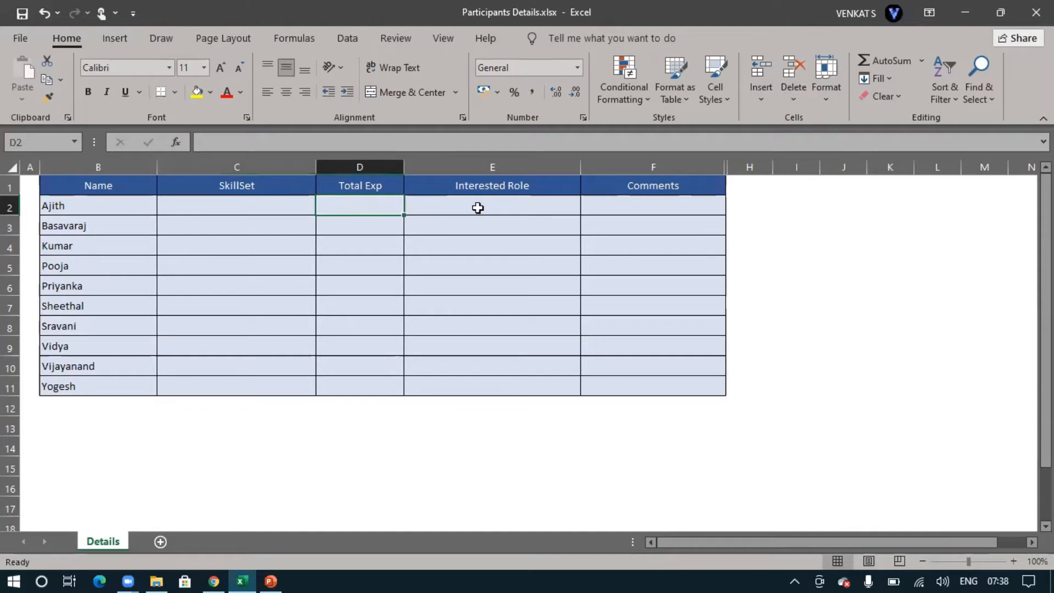
left_click(482, 206)
left_click(588, 207)
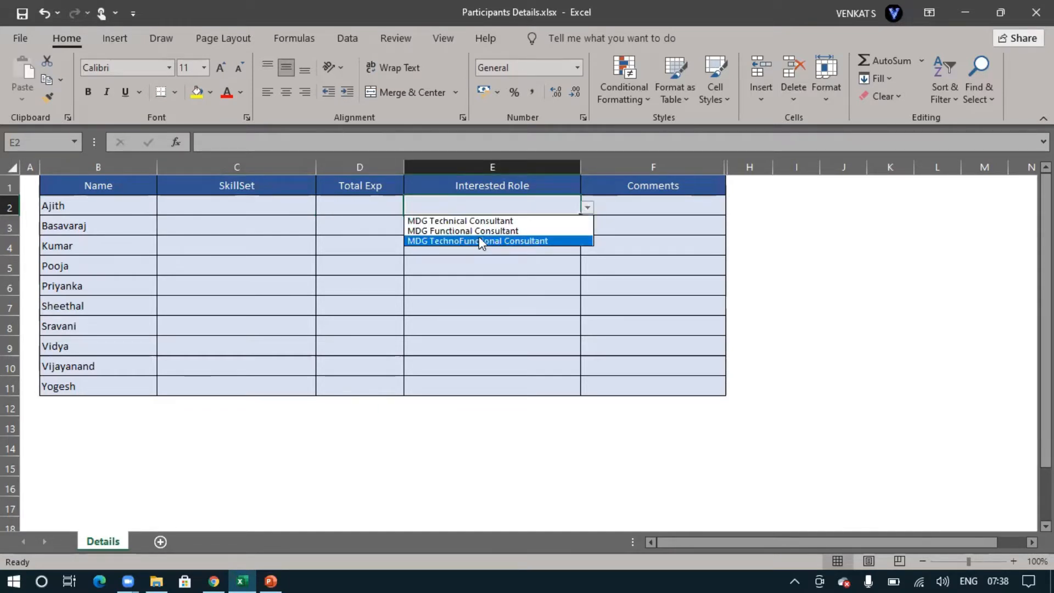
left_click(636, 204)
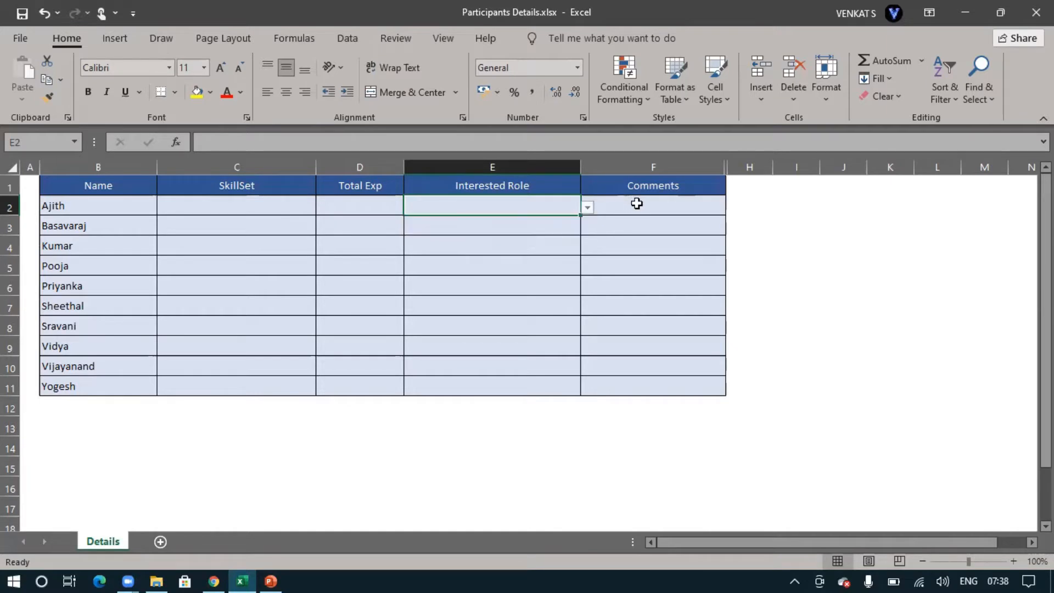
Widen the Comments column to give more room for remarks
left_click(672, 209)
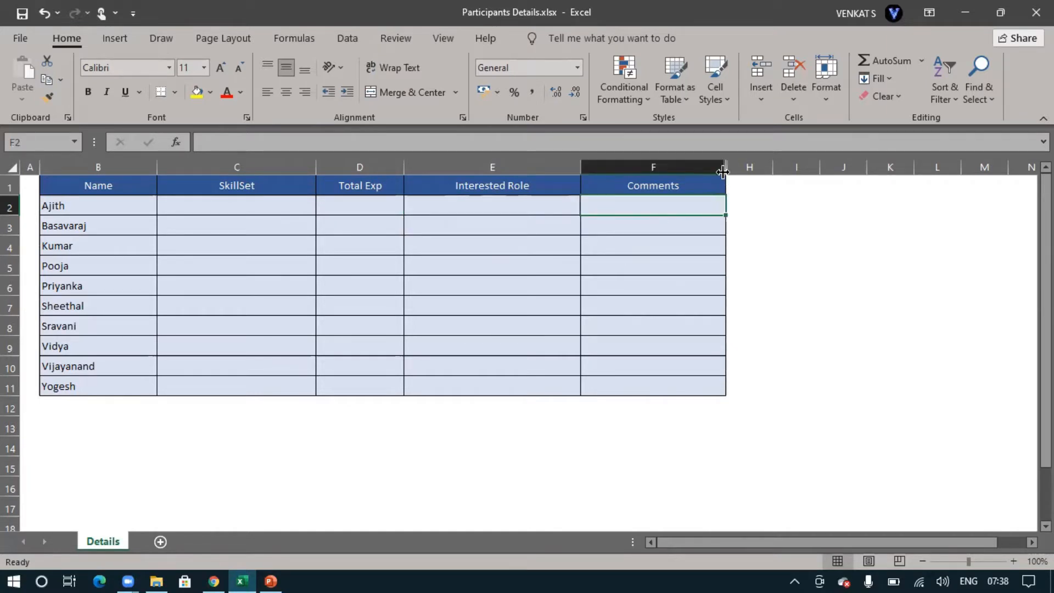
left_click_drag(725, 167, 816, 168)
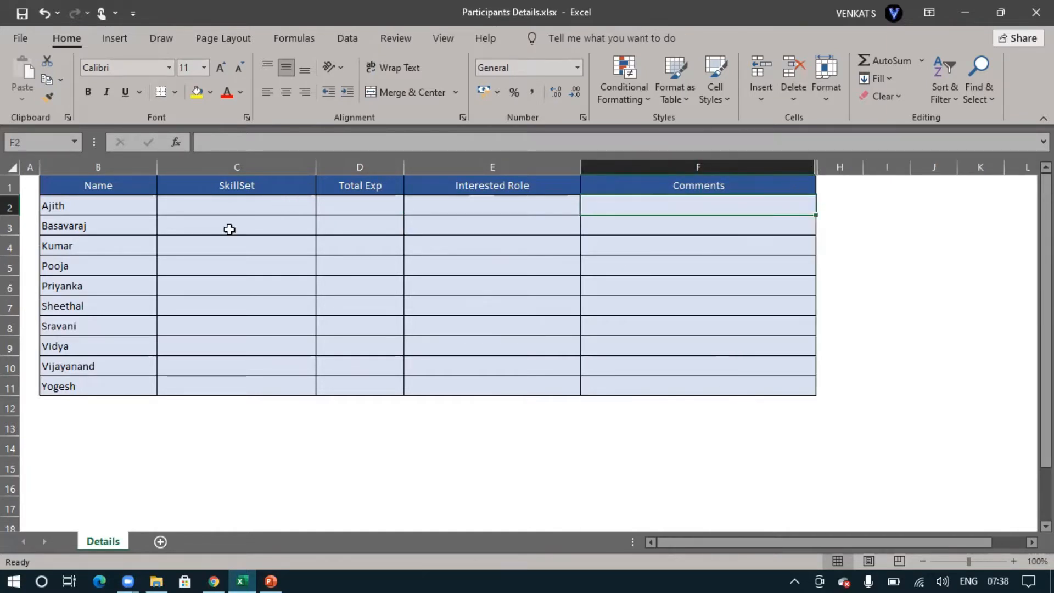
Enter Backup Tech as the skill set and 7 as the total experience for the participant in row 2
left_click(265, 259)
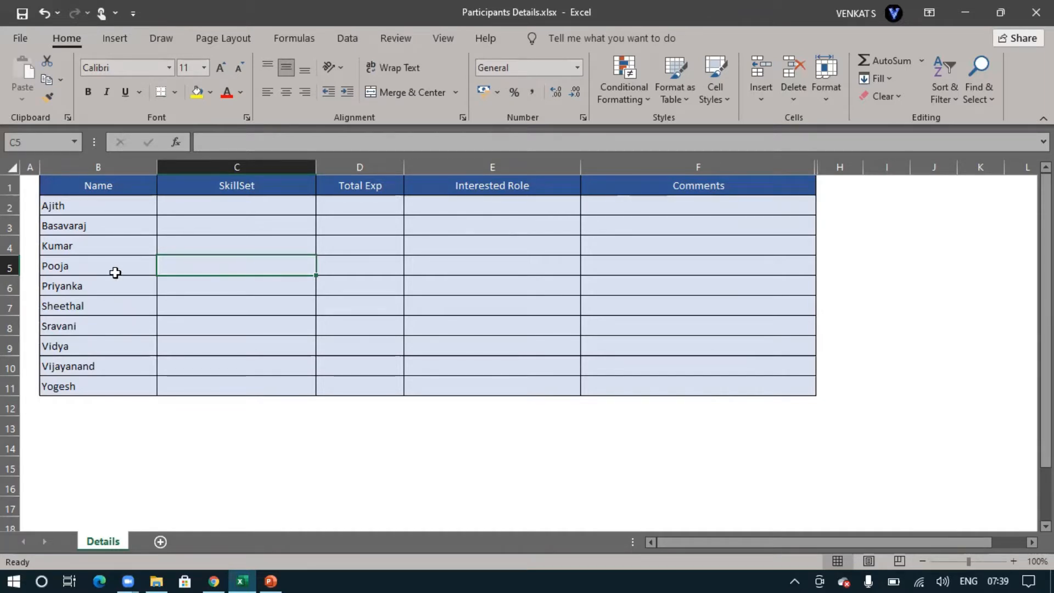
left_click(99, 207)
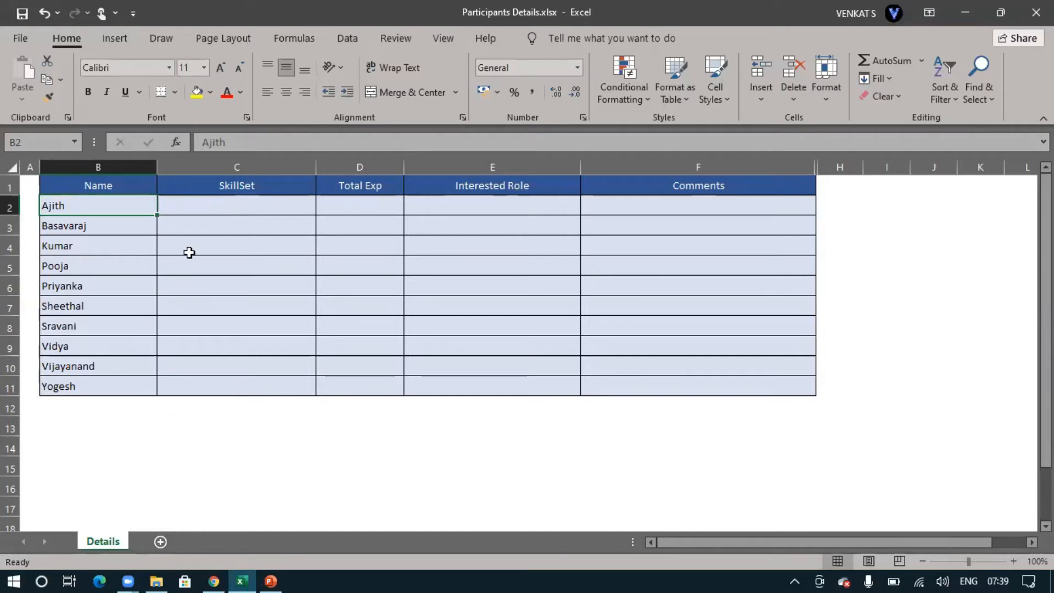
left_click(202, 204)
key("F2")
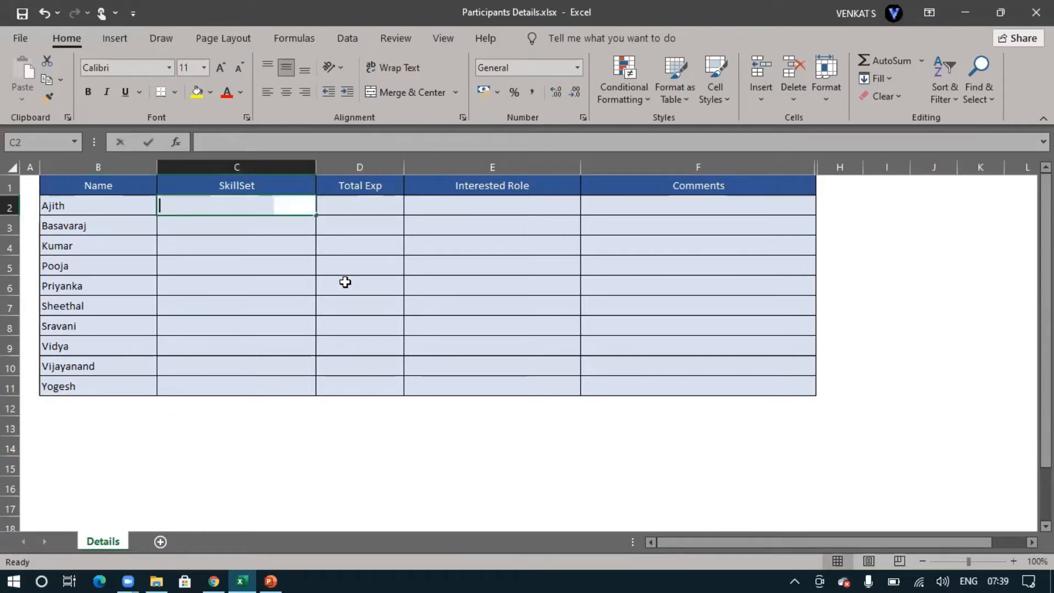
type("Backup Tech")
key("Tab")
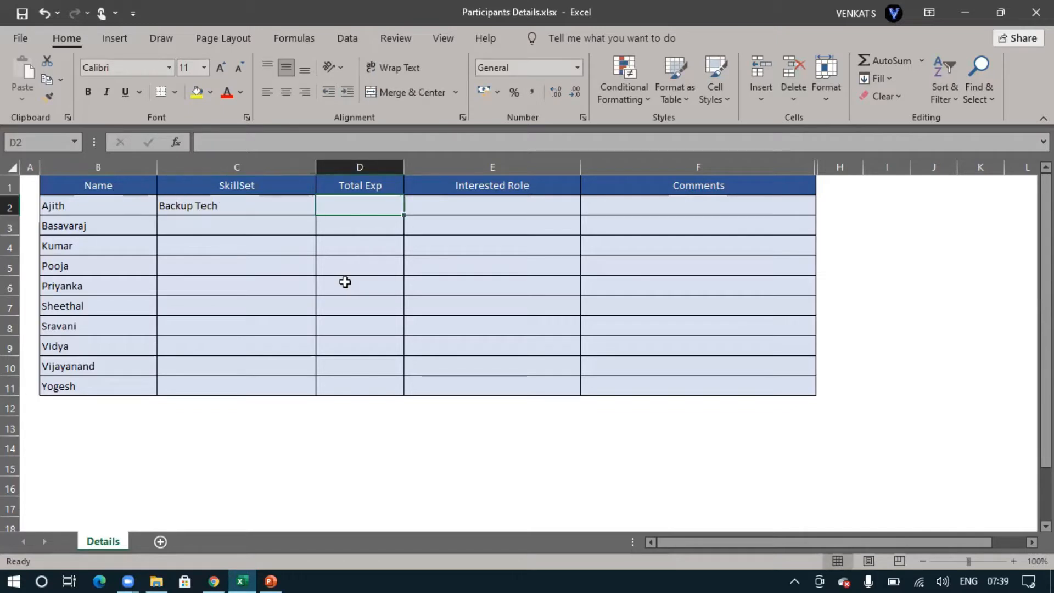
type("7")
key("Tab")
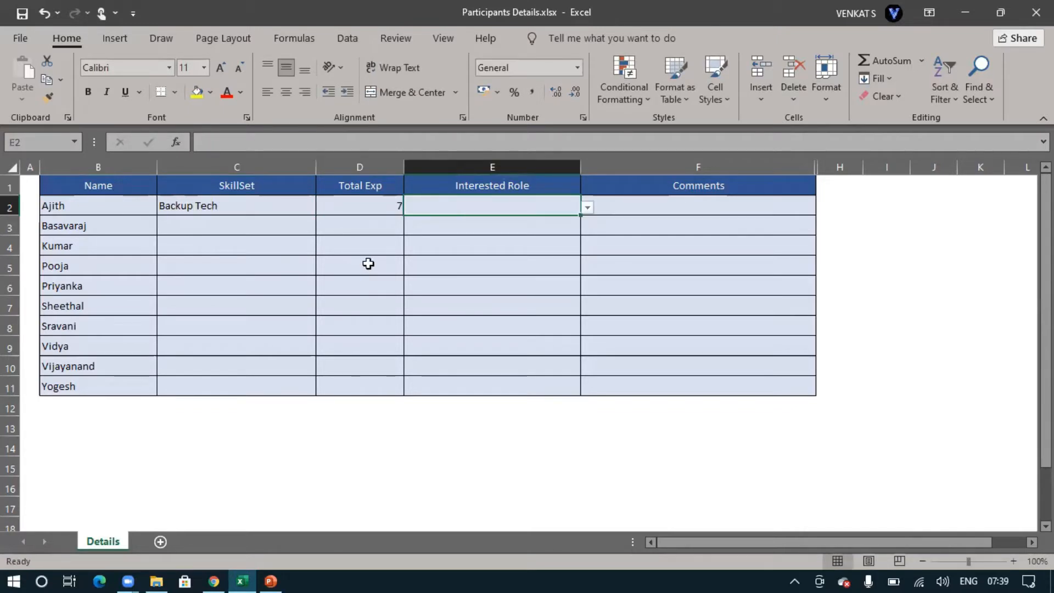
left_click(586, 208)
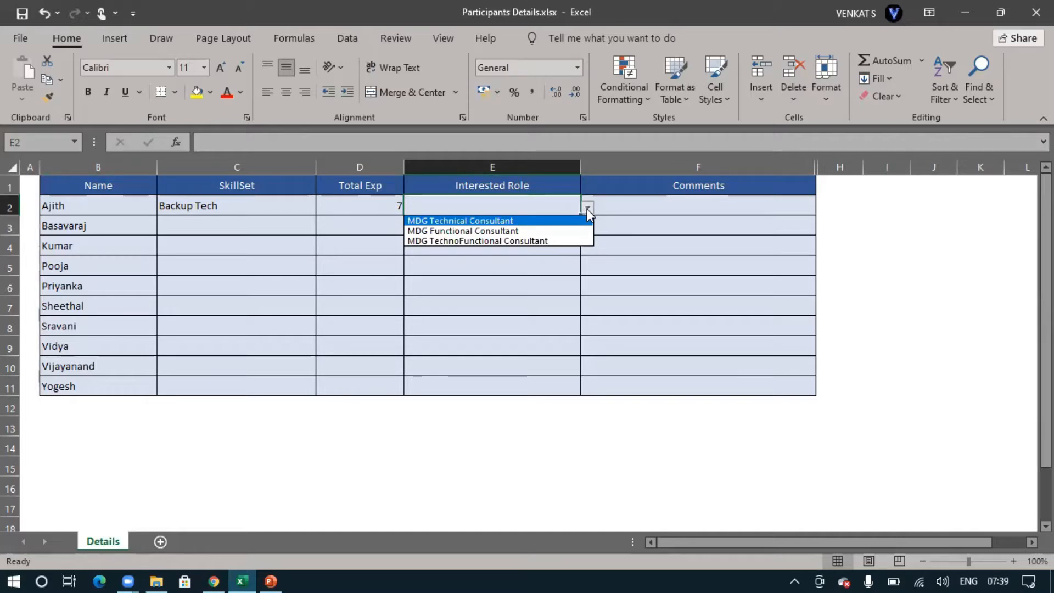
left_click(588, 208)
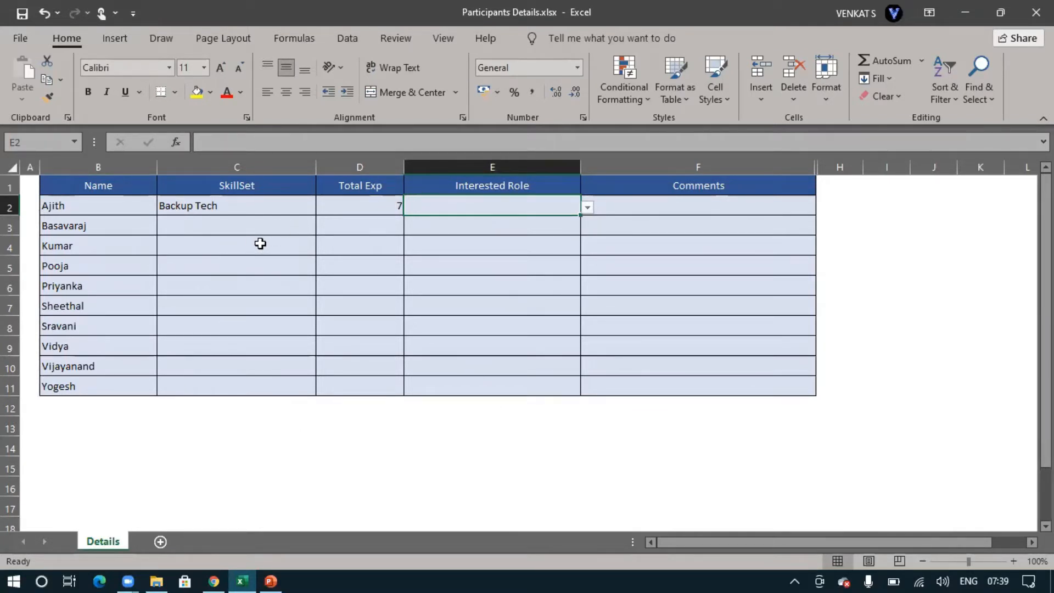
Fill row 3 with skill set Non SAP - Network, total experience 7 and interested role MDG Technical Consultant
left_click(210, 232)
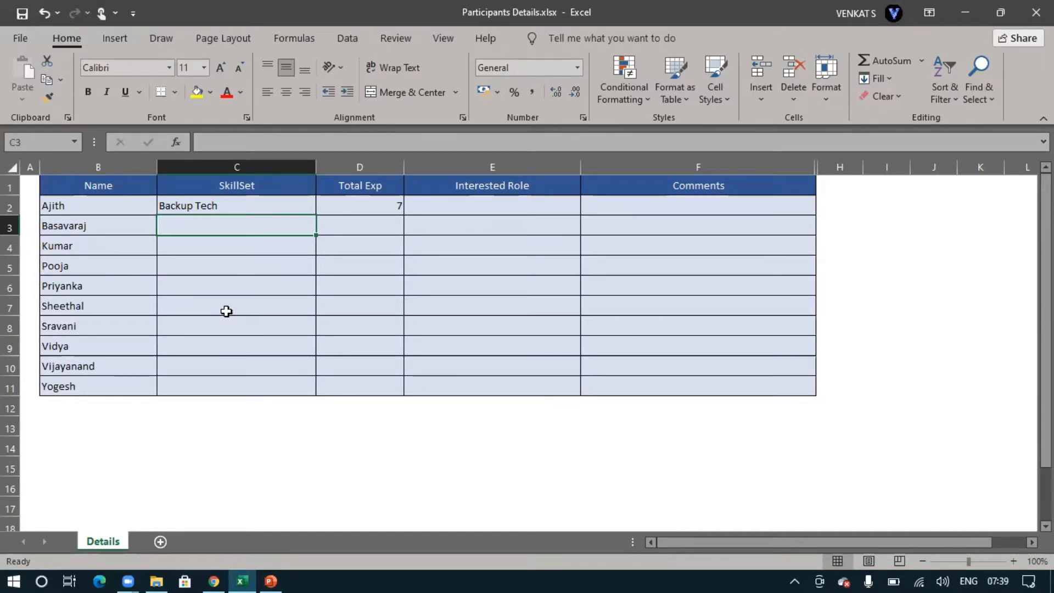
type("Non SA")
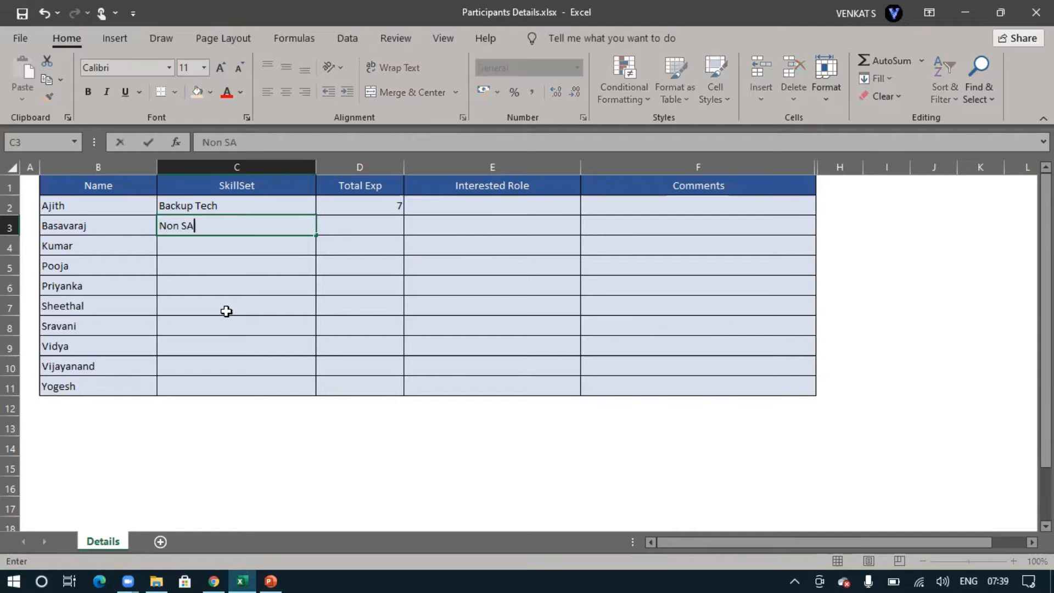
type("P - Network")
key("Tab")
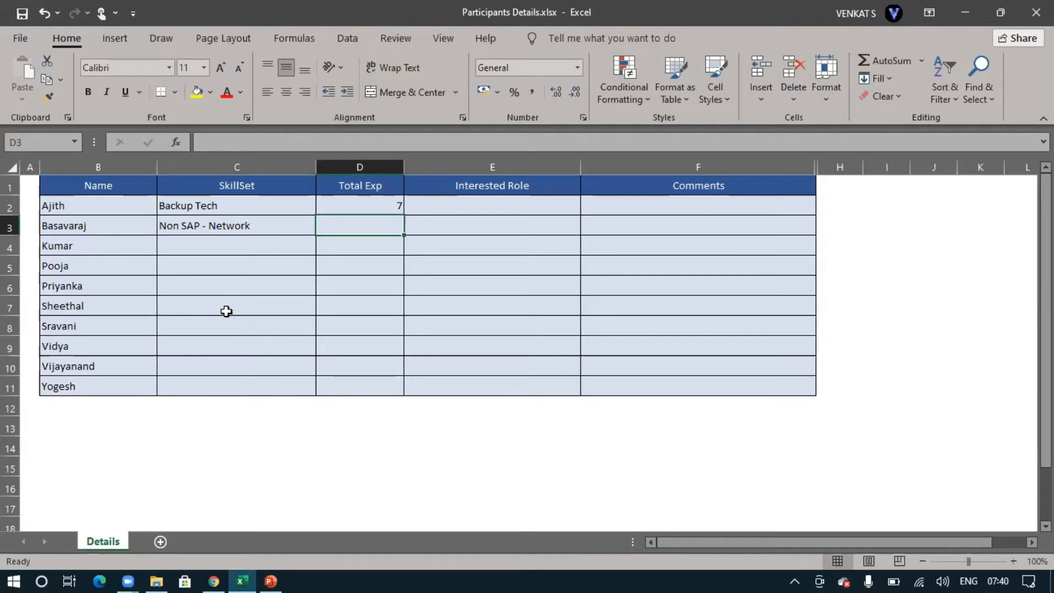
type("7")
key("Tab")
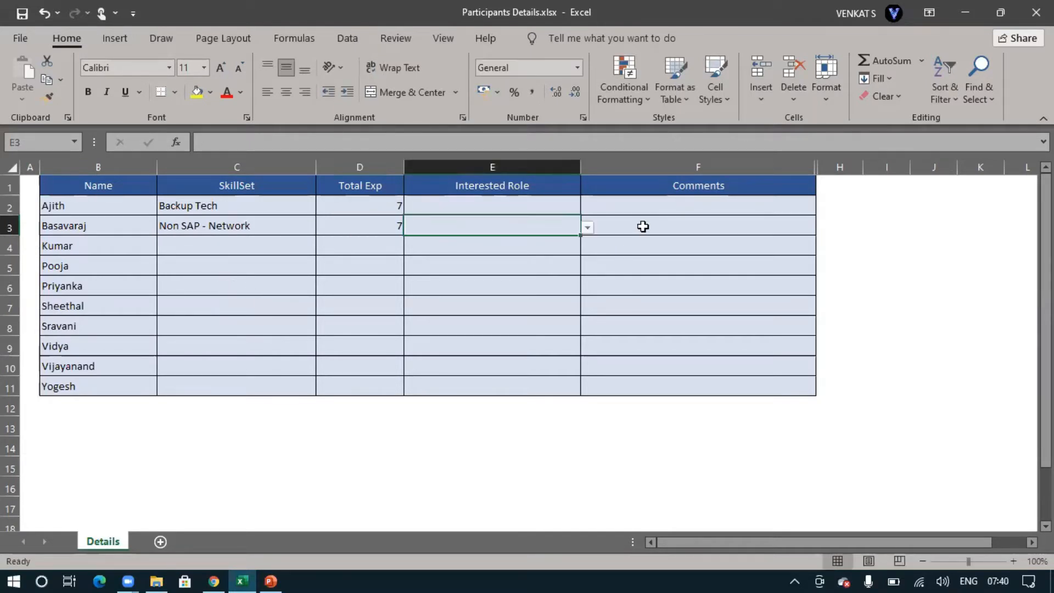
left_click(587, 227)
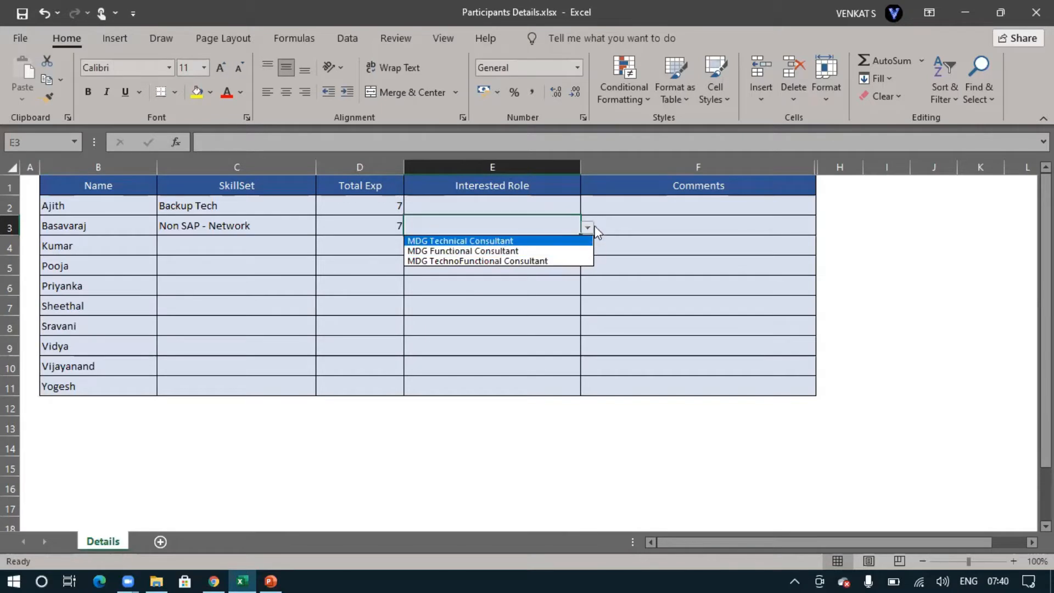
left_click(547, 241)
Enter SAP MDM as the skill set for the participant in row 5, leaving row 4 blank
left_click(246, 248)
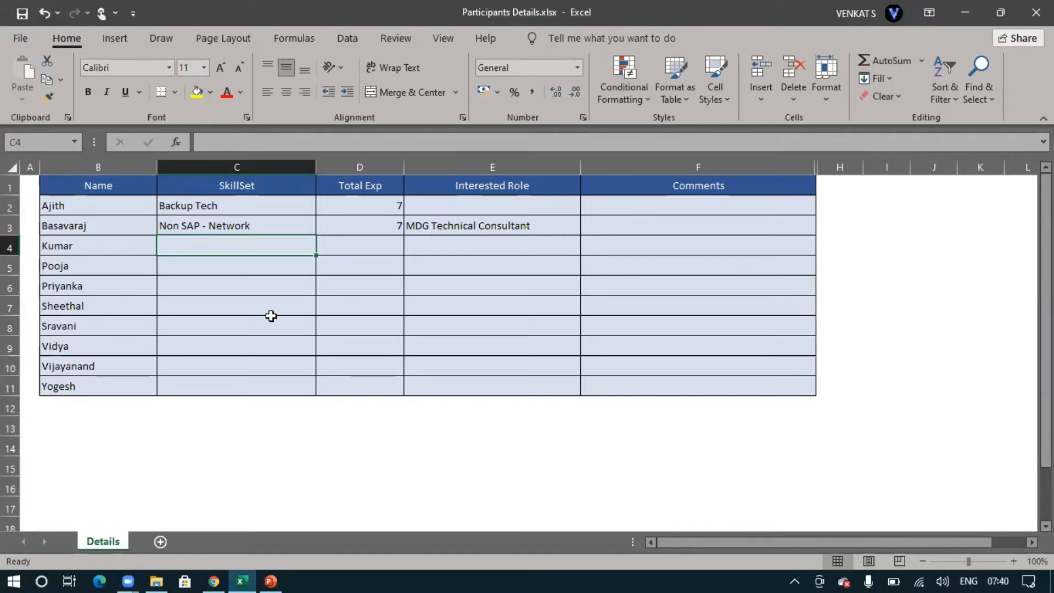
left_click(196, 271)
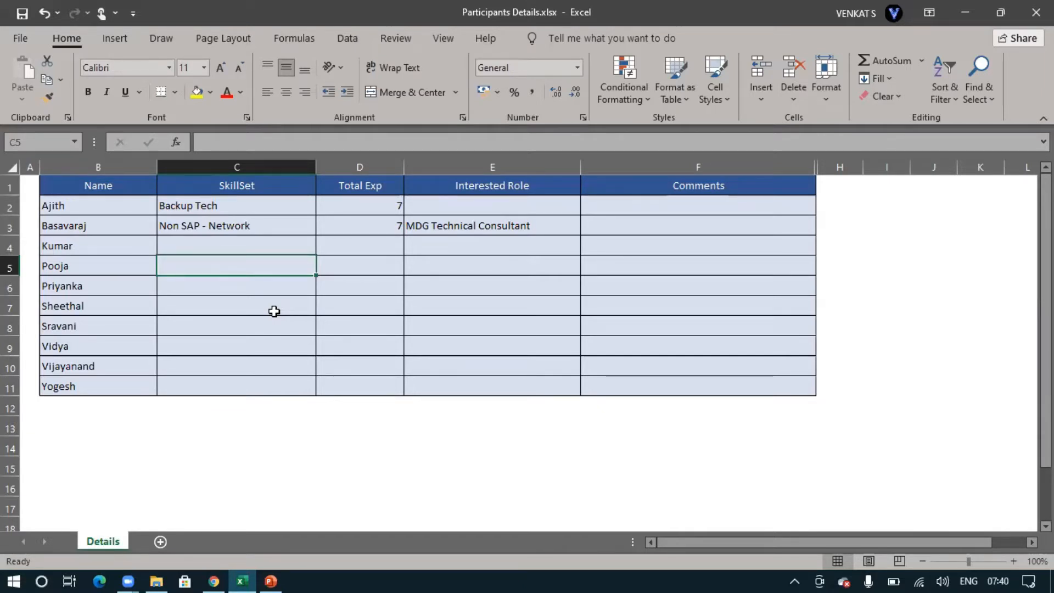
type("IT ")
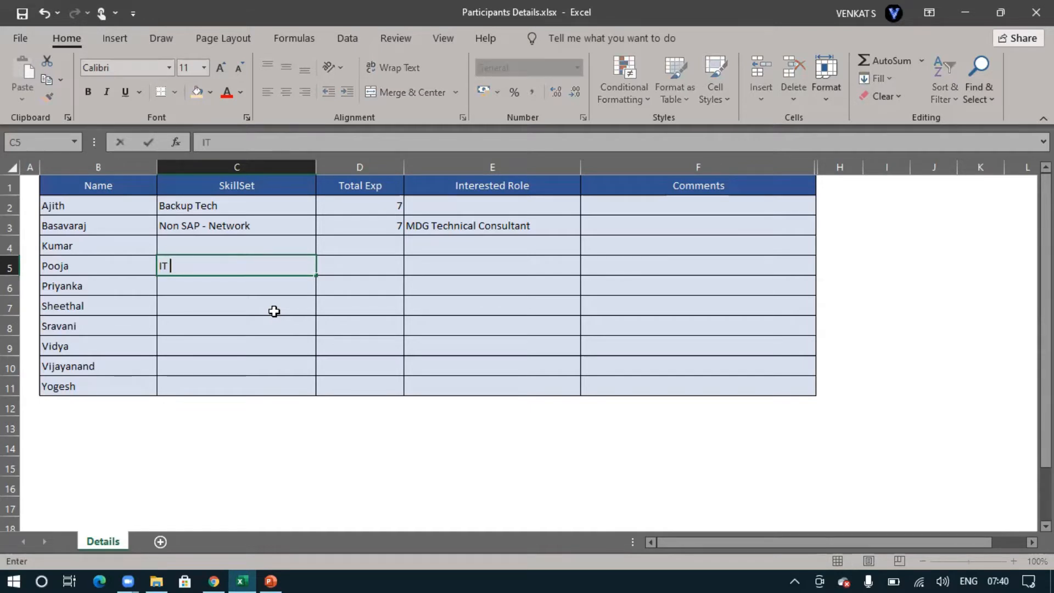
type("-")
key("BackSpace")
key("BackSpace")
key("BackSpace")
key("BackSpace")
key("BackSpace")
type("SAO")
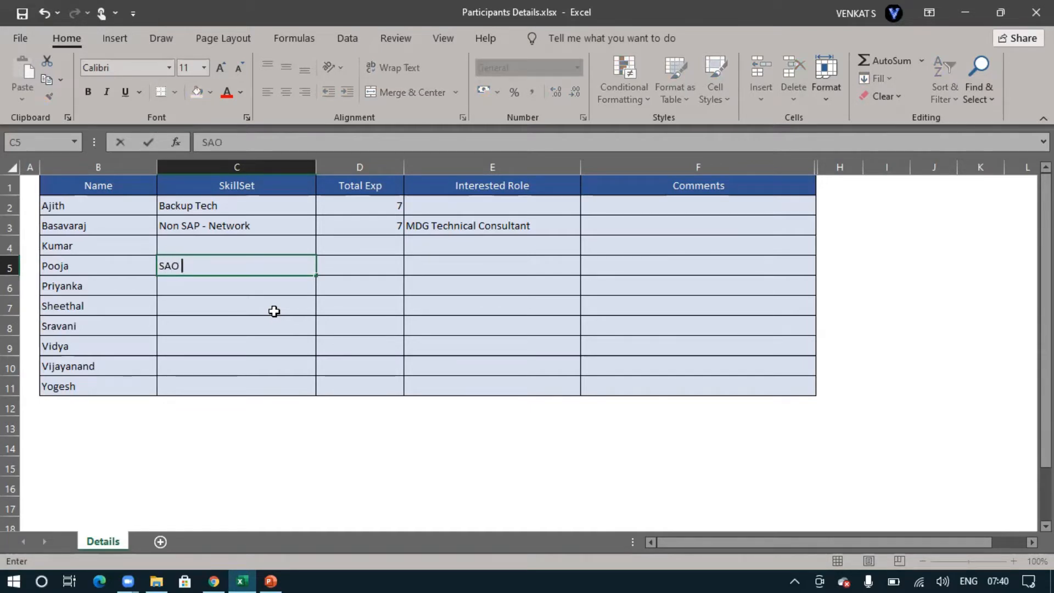
key("BackSpace")
type("P MDM")
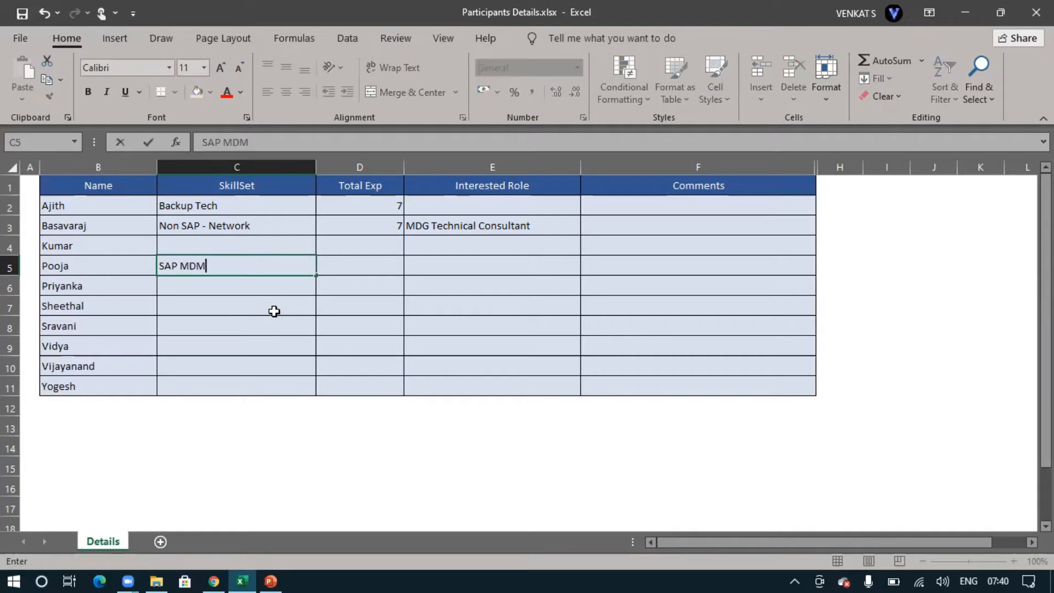
key("Tab")
Set row 5's total experience to 15 and its interested role to MDG Functional Consultant
type("1")
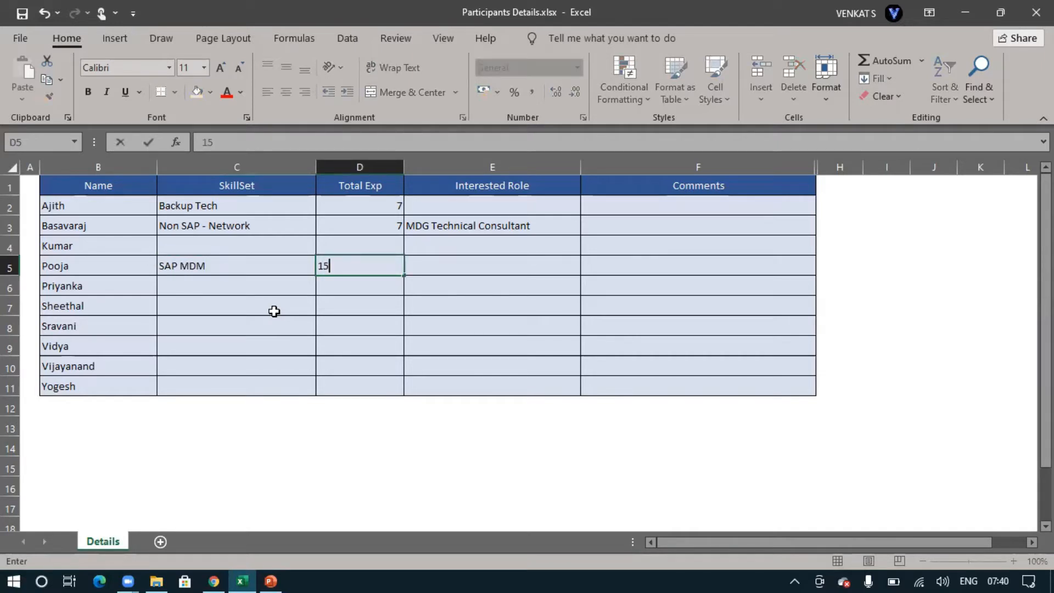
key("Tab")
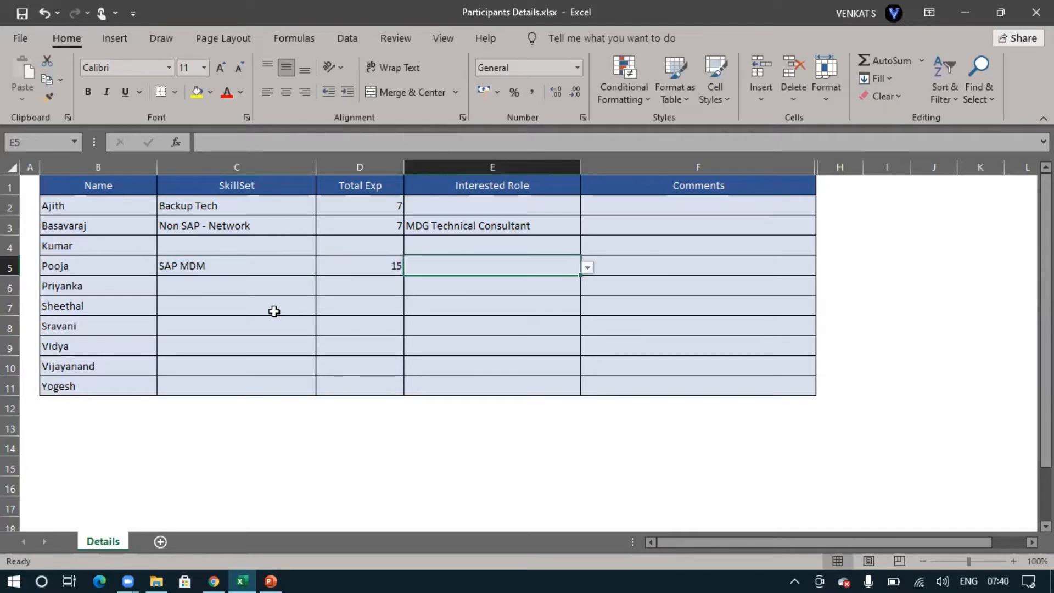
left_click(588, 268)
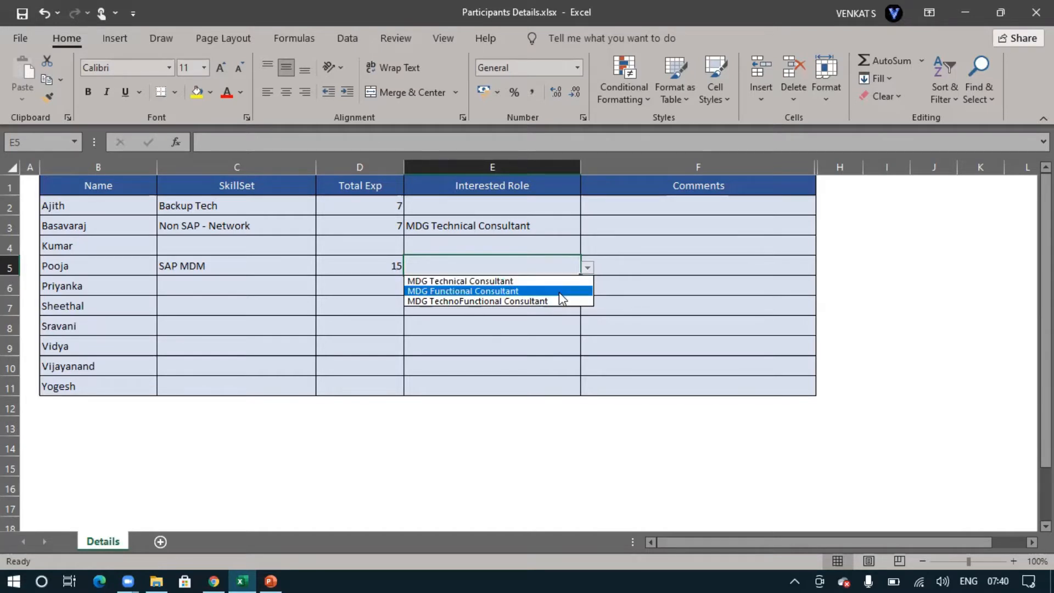
left_click(586, 290)
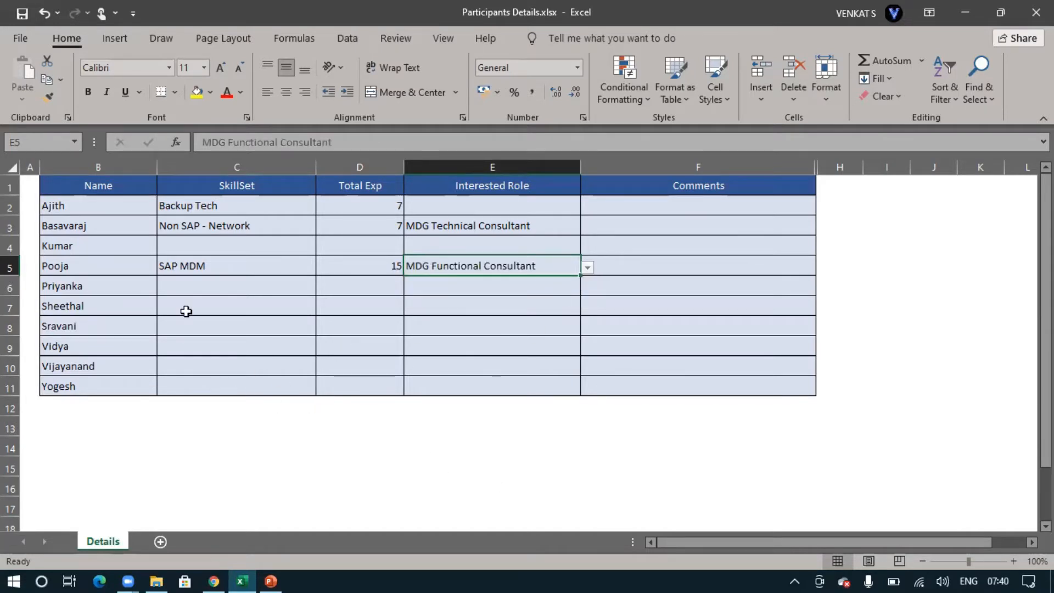
Fill row 6 with skill set SAP MM, total experience 4 and interested role MDG Functional Consultant
left_click(234, 287)
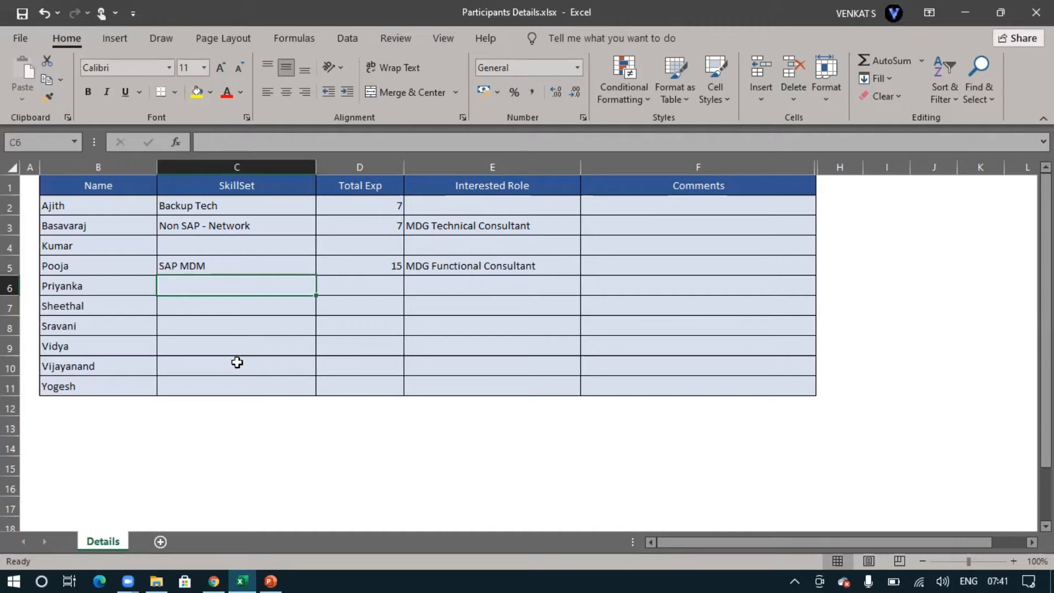
type("SAP MM")
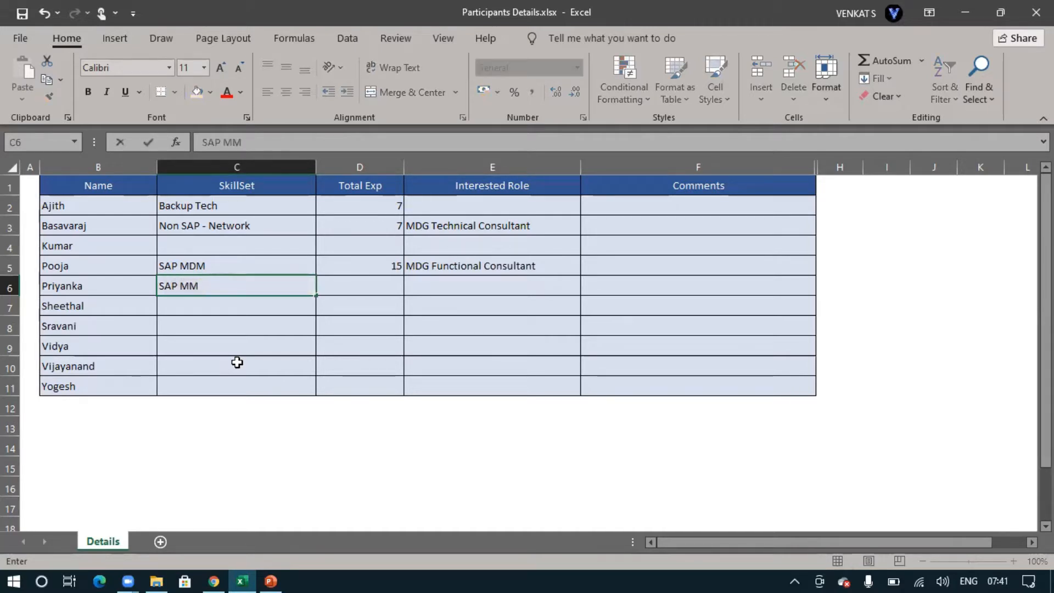
key("Tab")
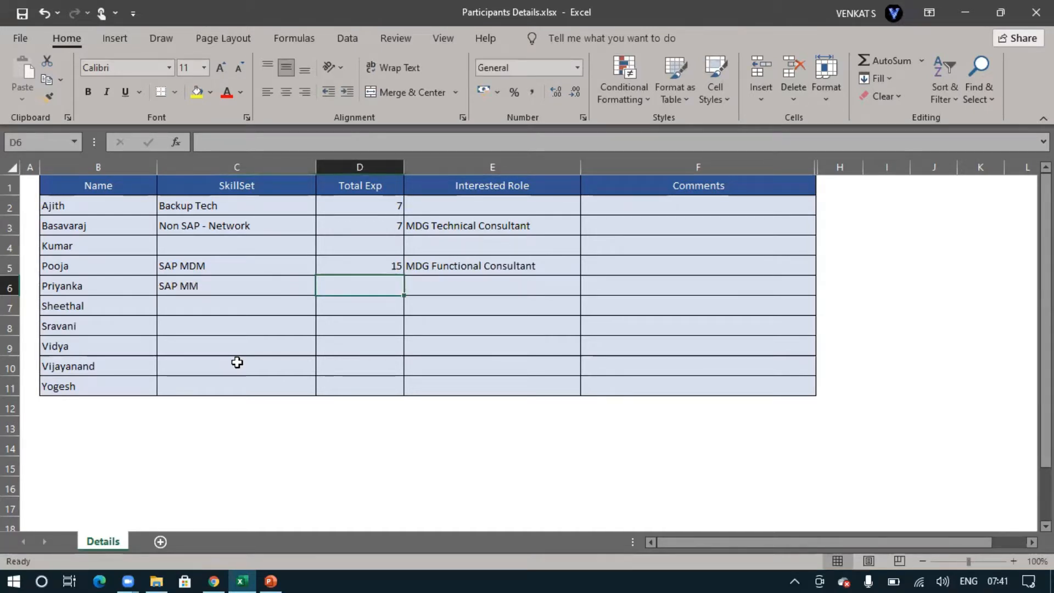
type("4")
key("Tab")
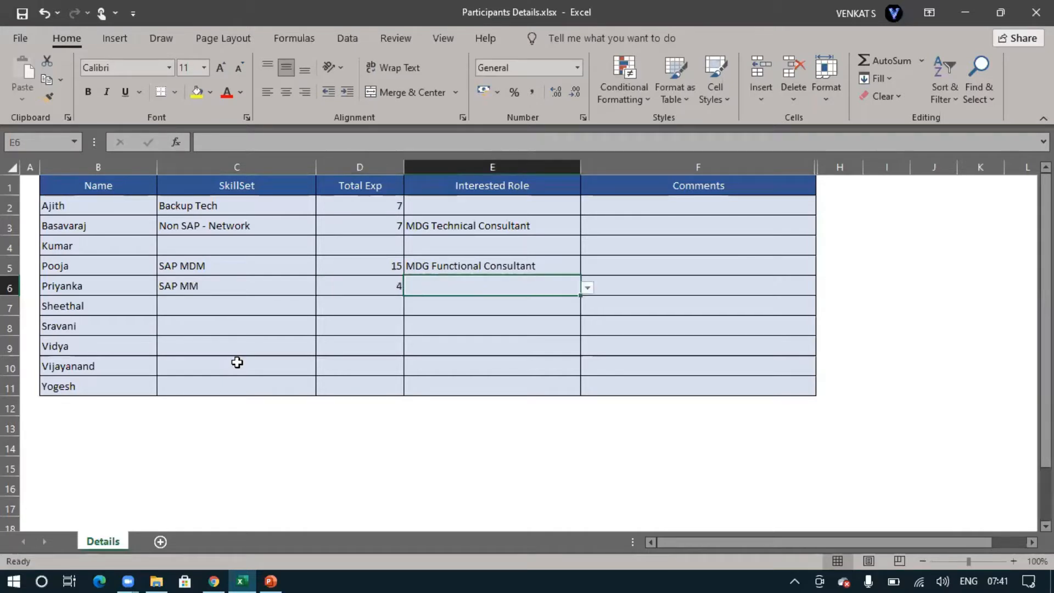
left_click(587, 287)
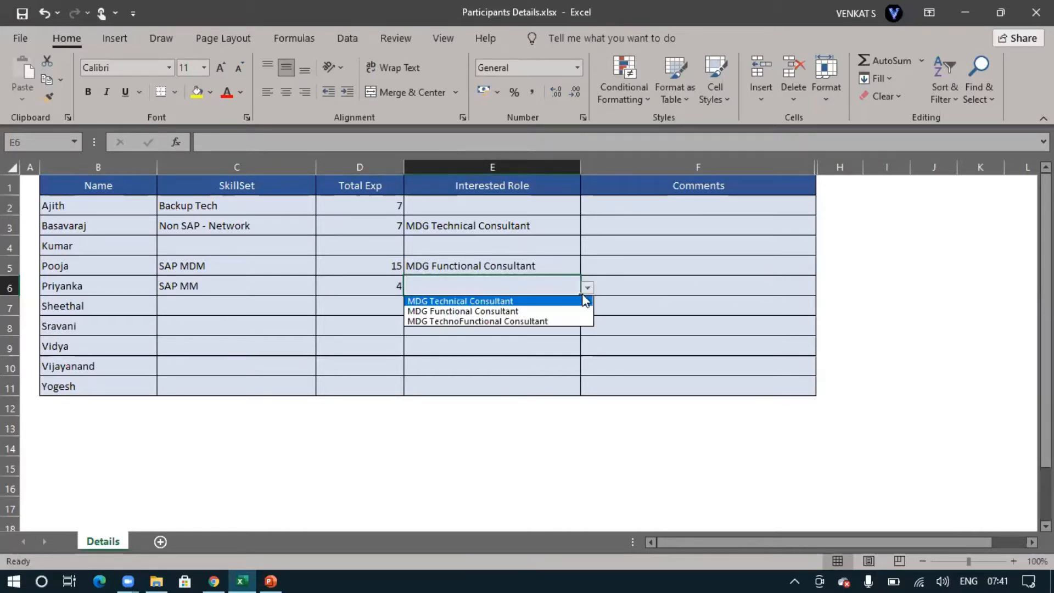
left_click(538, 308)
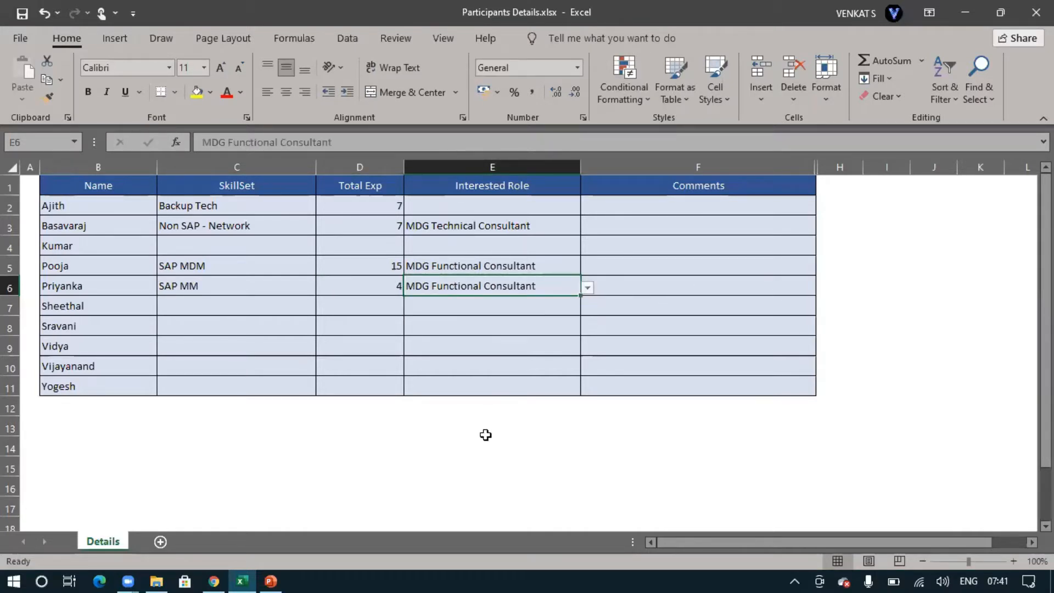
Fill row 7 with skill set SAP ABAP, total experience 3 and interested role MDG TechnoFunctional Consultant
left_click(226, 305)
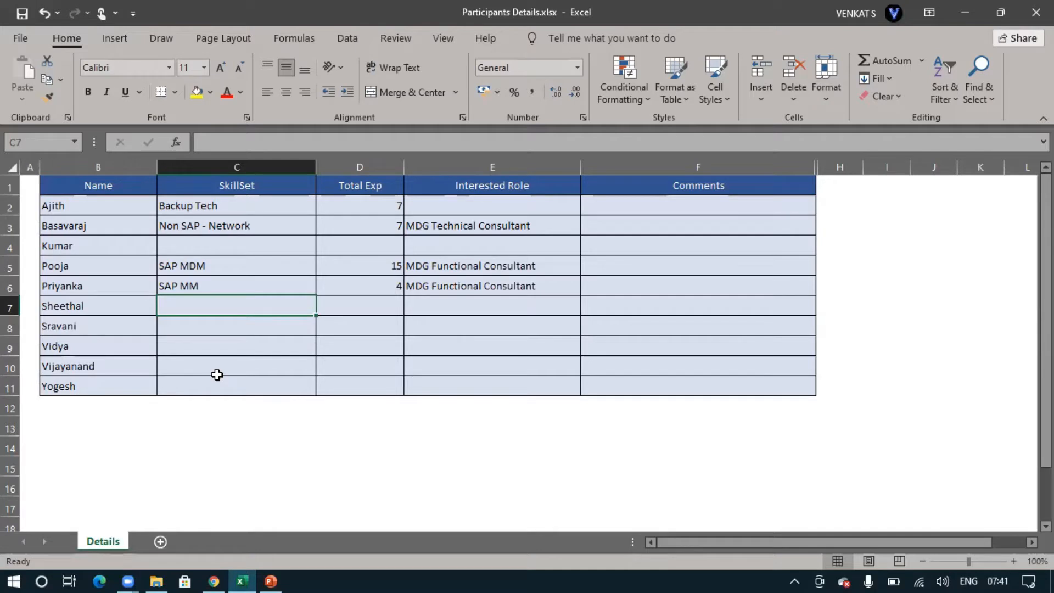
type("SAP ABAP")
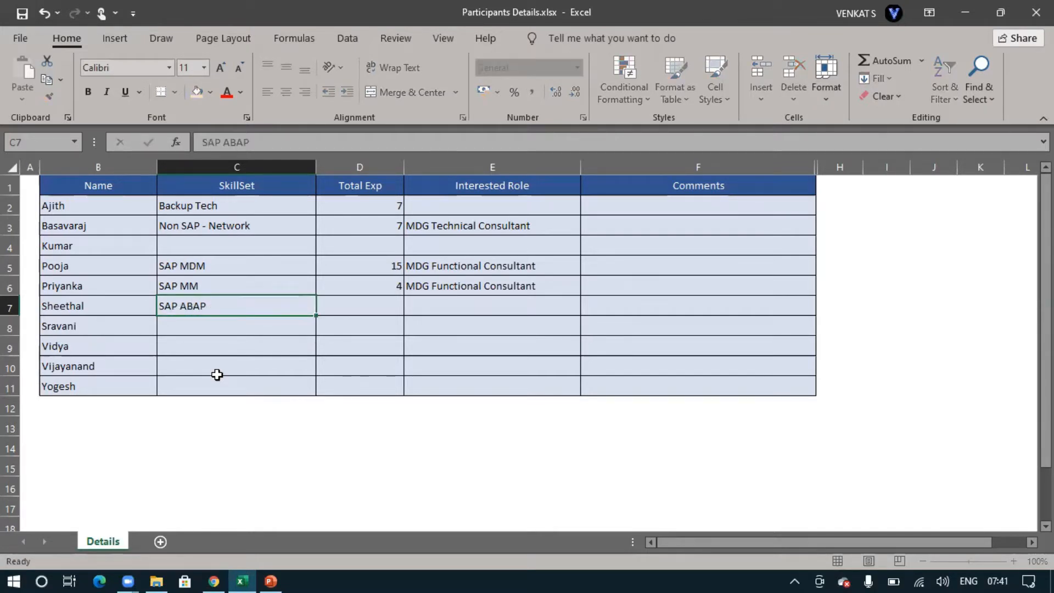
key("Tab")
type("3")
key("Tab")
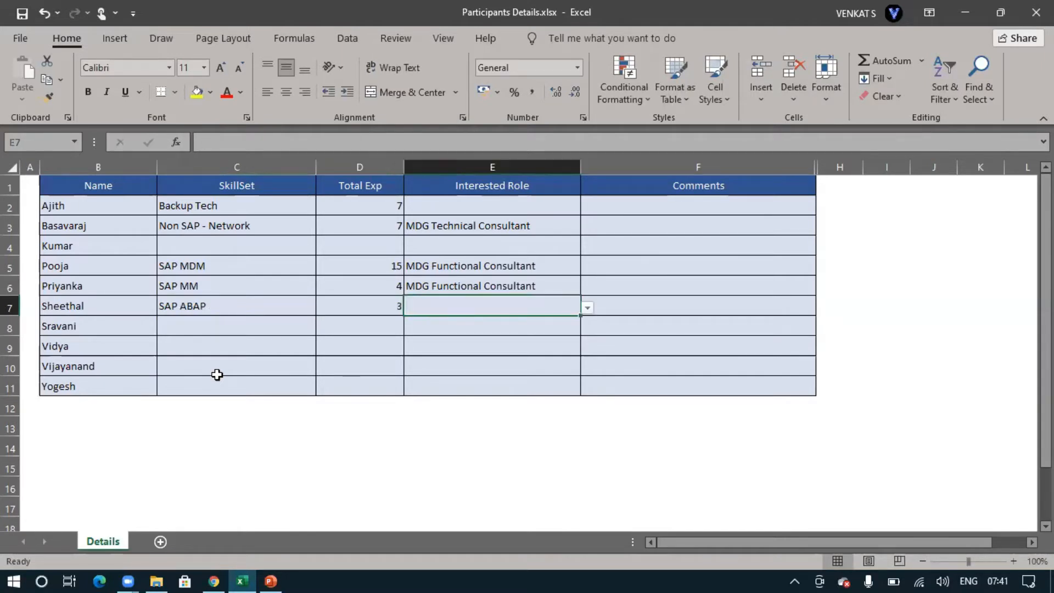
left_click(587, 308)
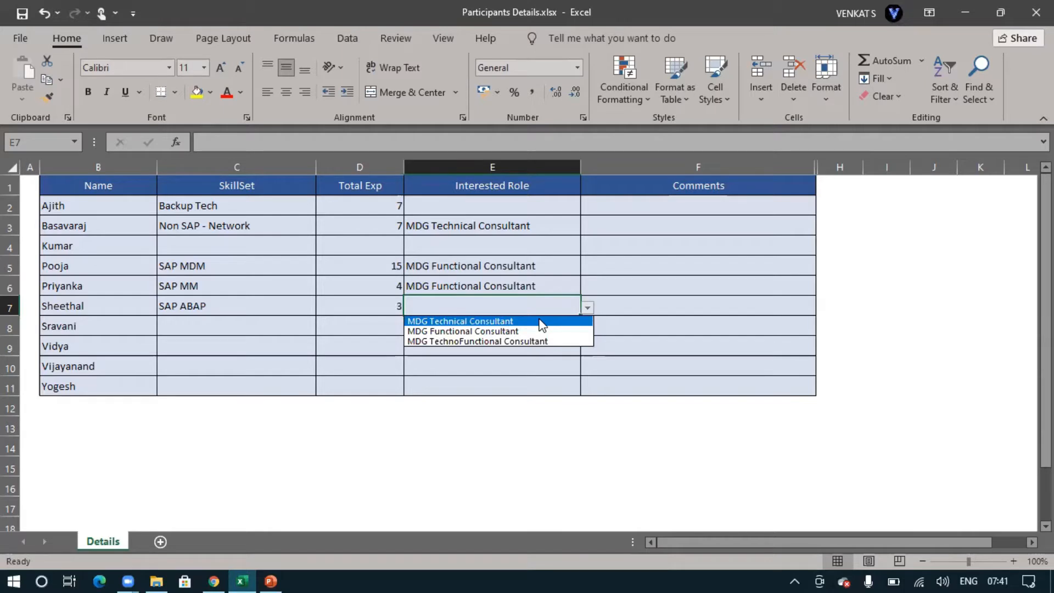
left_click(542, 325)
left_click(587, 307)
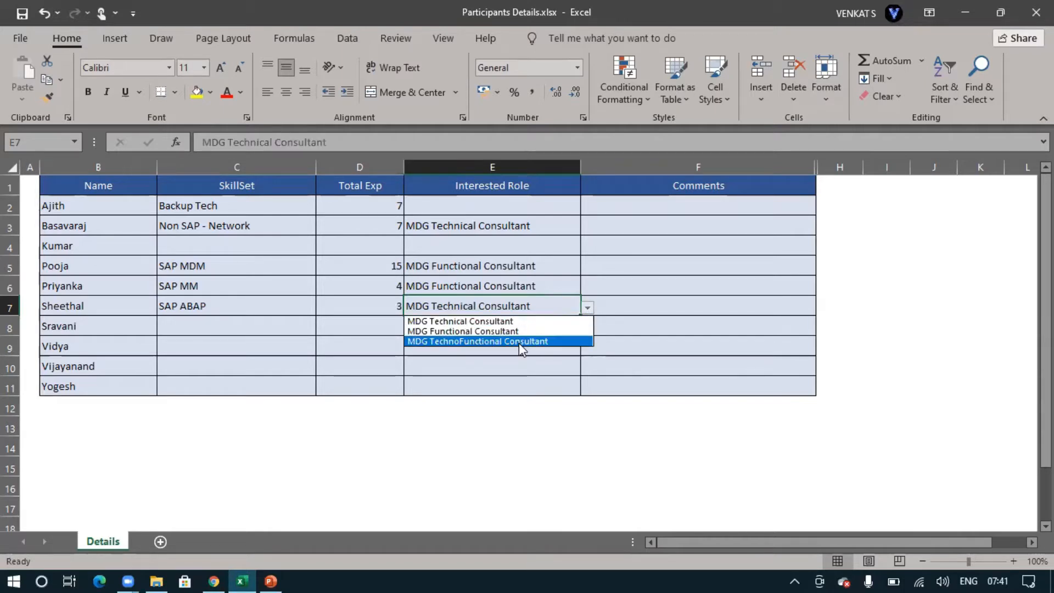
left_click(548, 342)
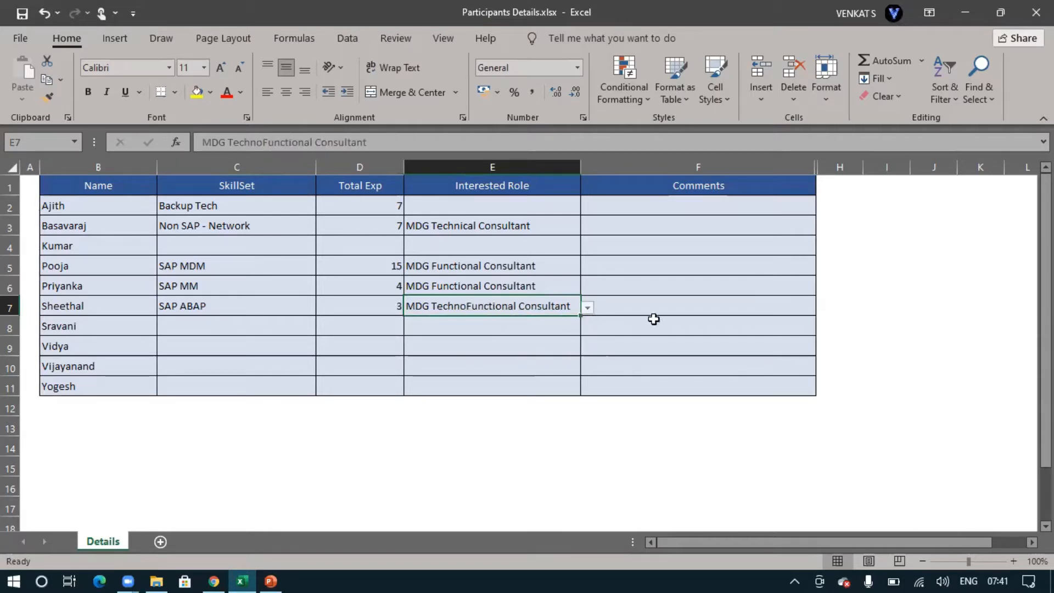
Fill row 8 with skill set SAP ABAP, total experience 5 and interested role MDG TechnoFunctional Consultant
left_click(196, 326)
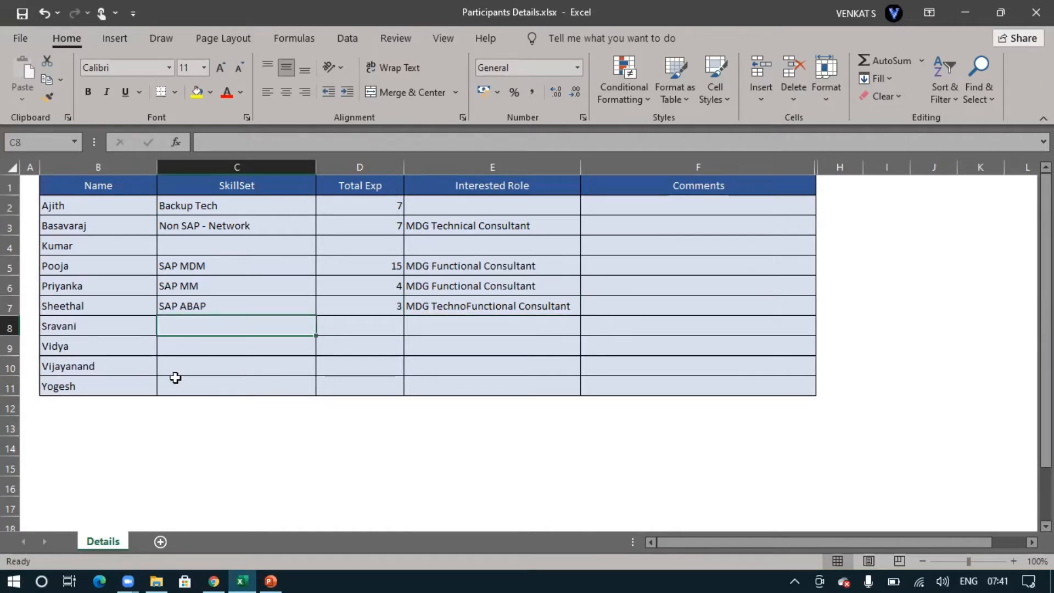
type("SAP ABAP")
key("Tab")
type("5")
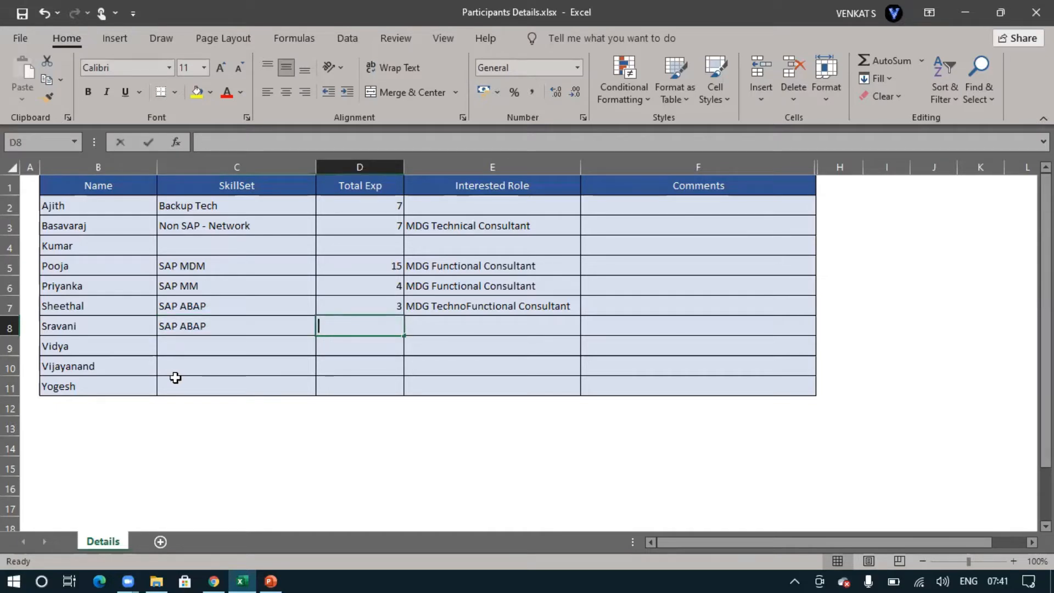
key("Tab")
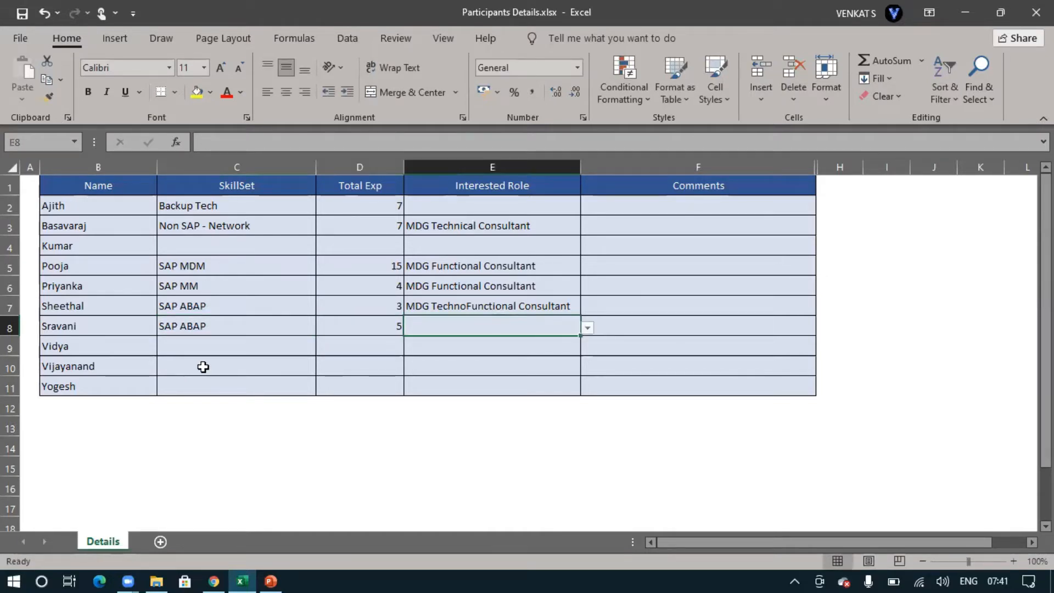
left_click(587, 327)
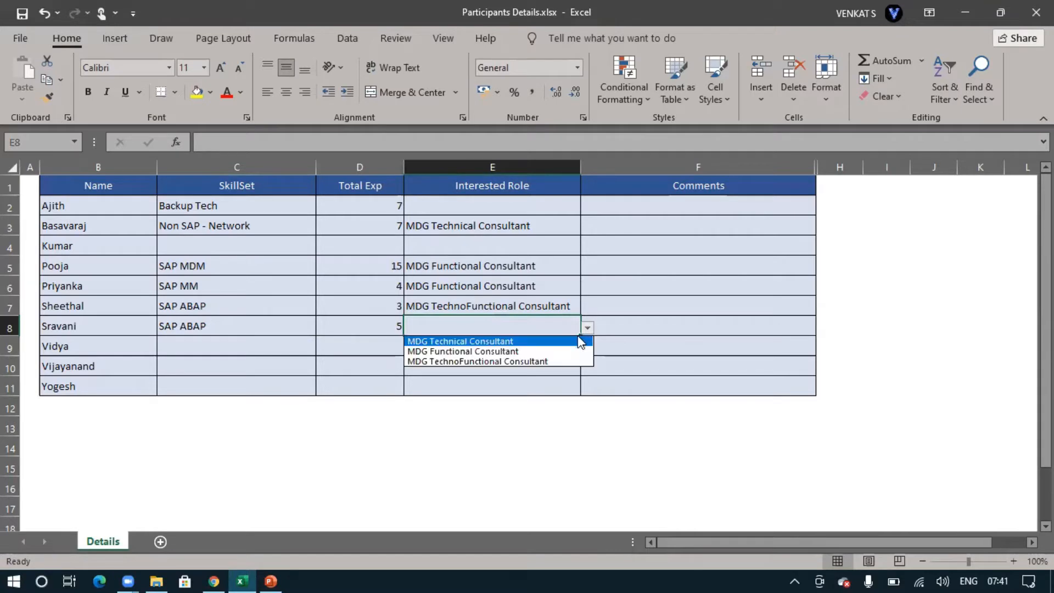
left_click(549, 362)
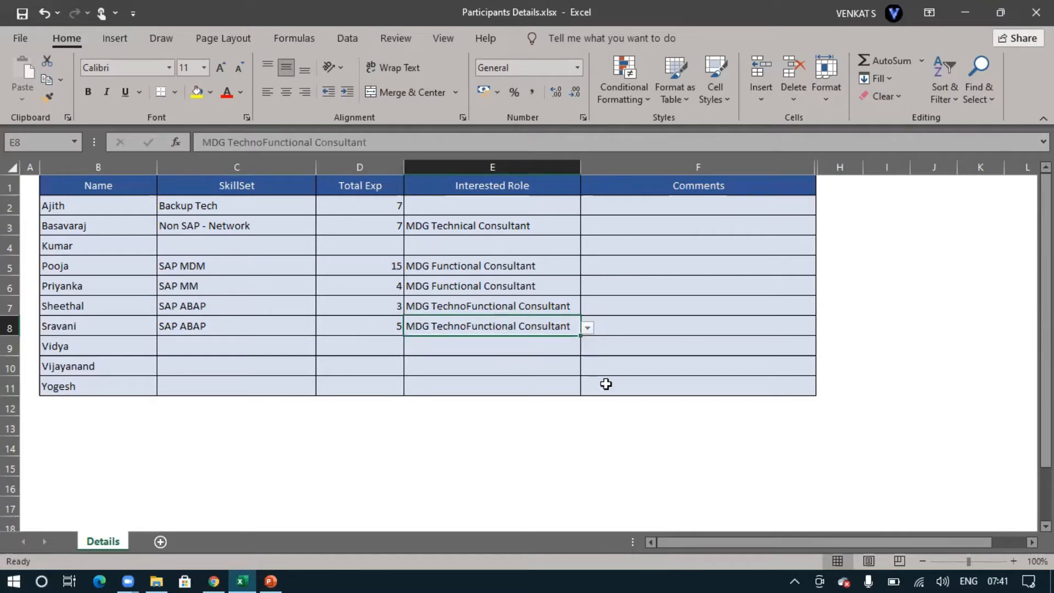
left_click(190, 352)
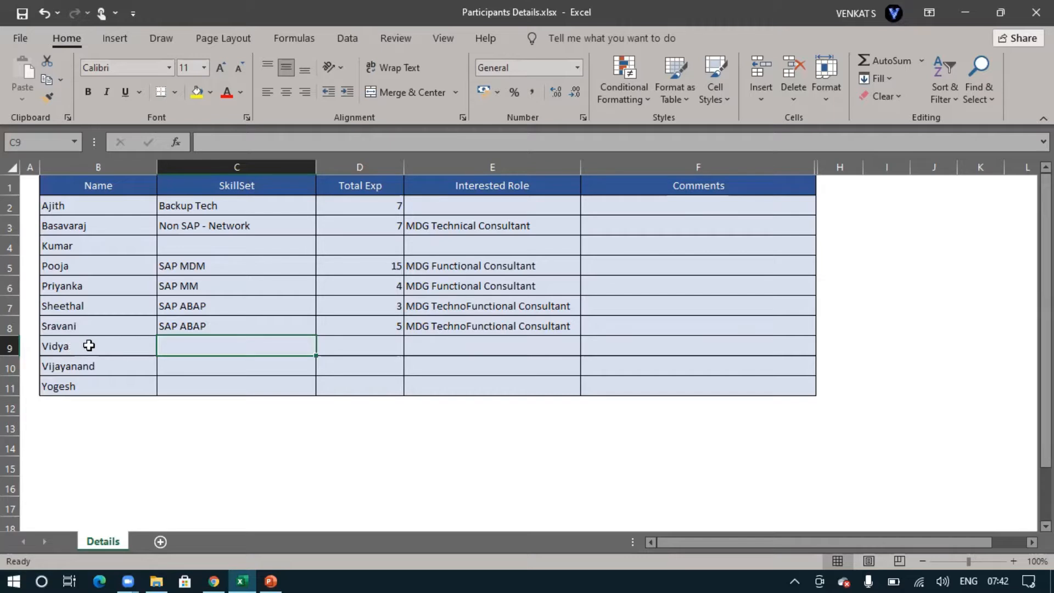
double_click(85, 350)
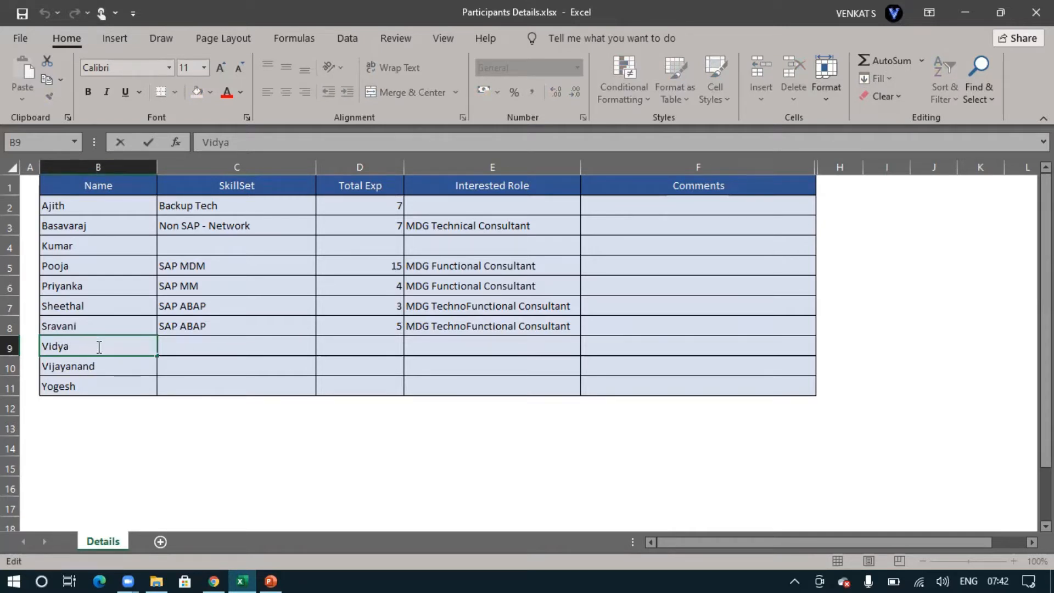
left_click(122, 369)
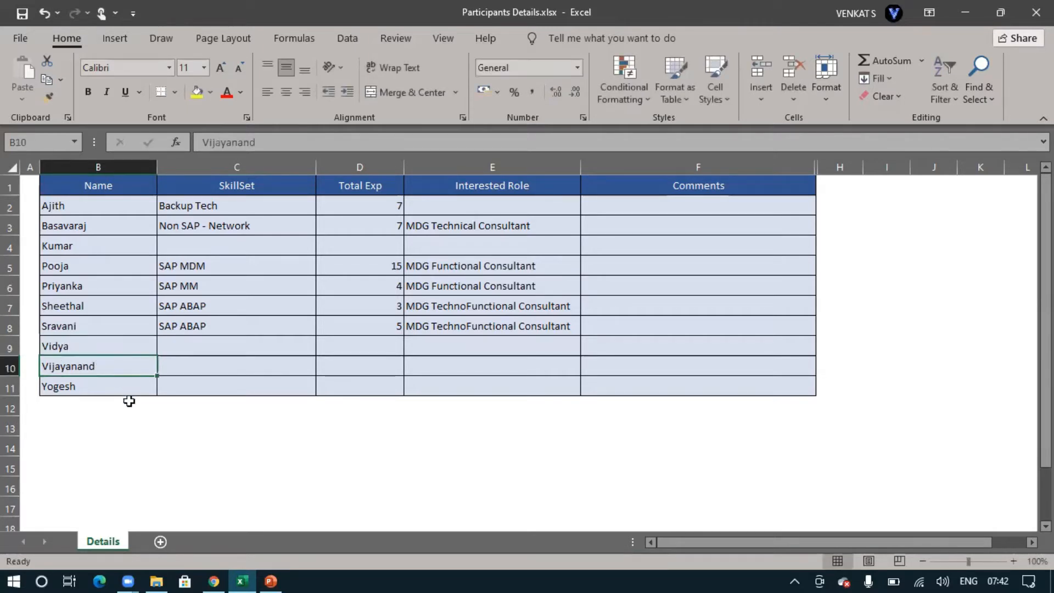
Fill row 10 with skill set SAP ABAP, total experience 15 and interested role MDG TechnoFunctional Consultant
left_click(190, 368)
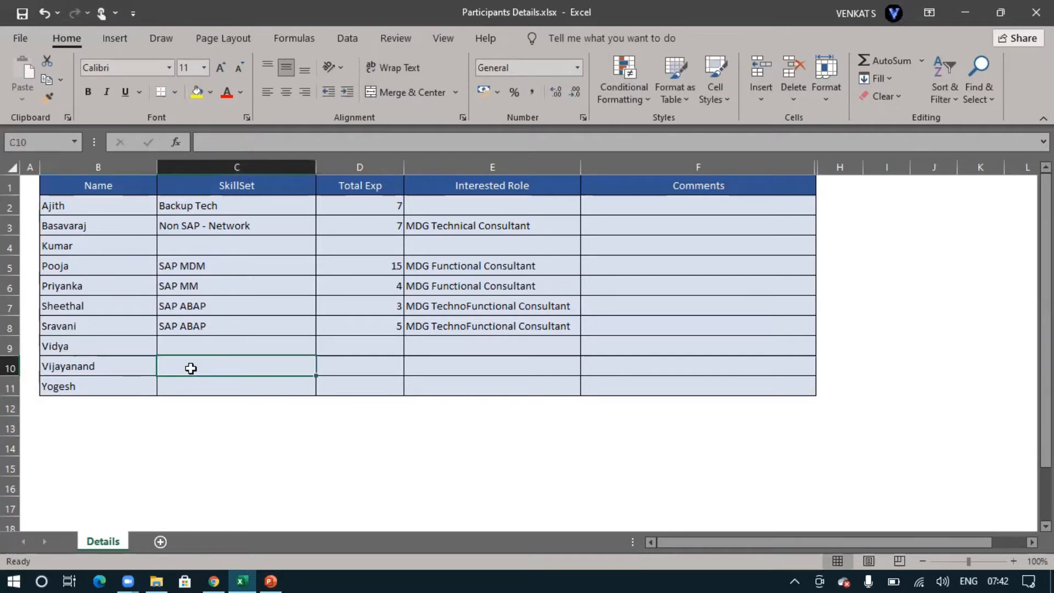
type("SAP ABAP")
key("Tab")
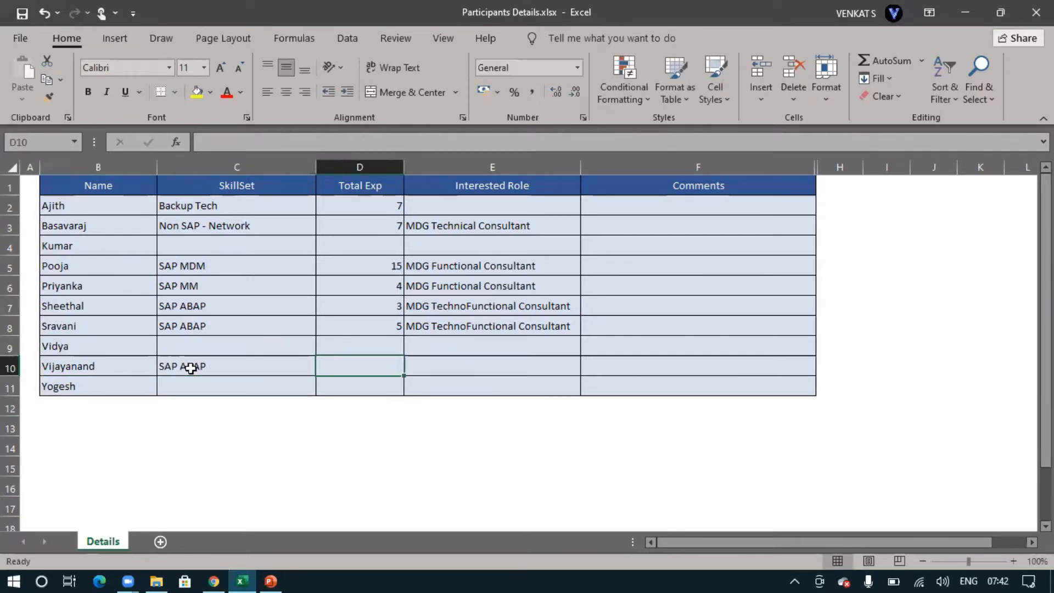
type("15")
key("Tab")
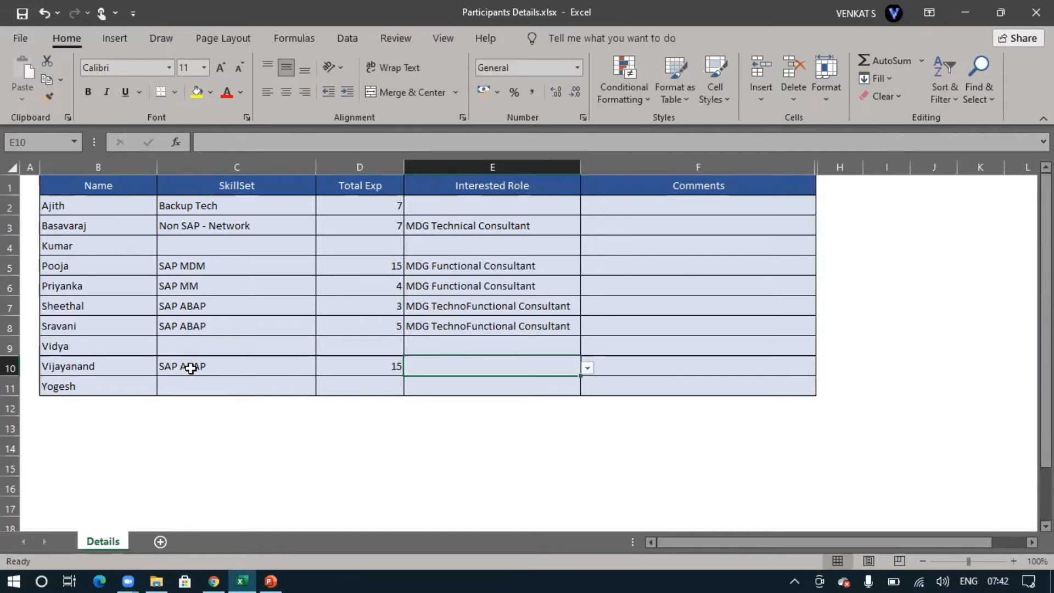
left_click(587, 368)
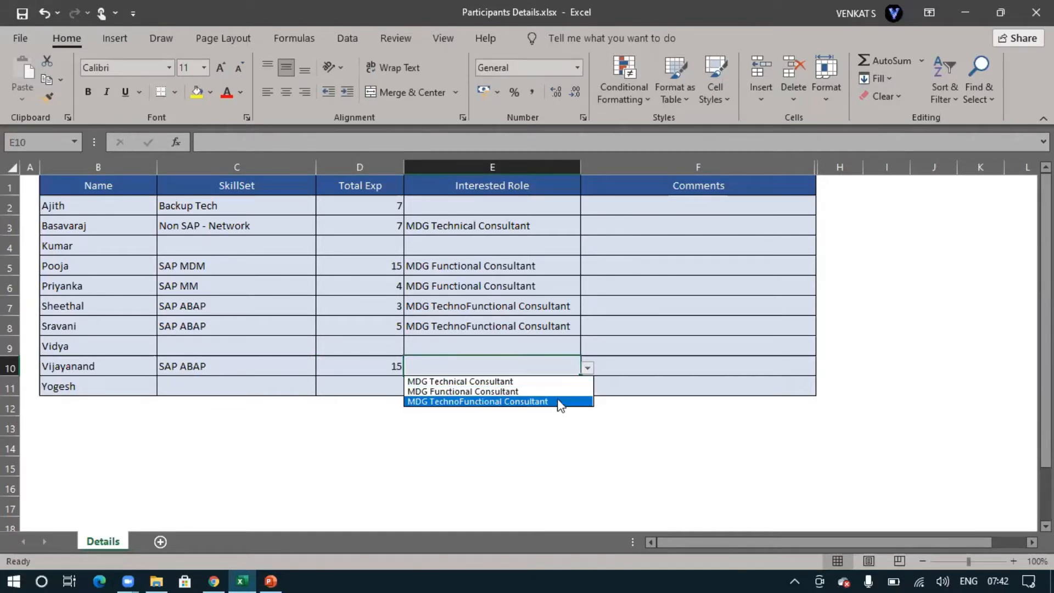
left_click(559, 402)
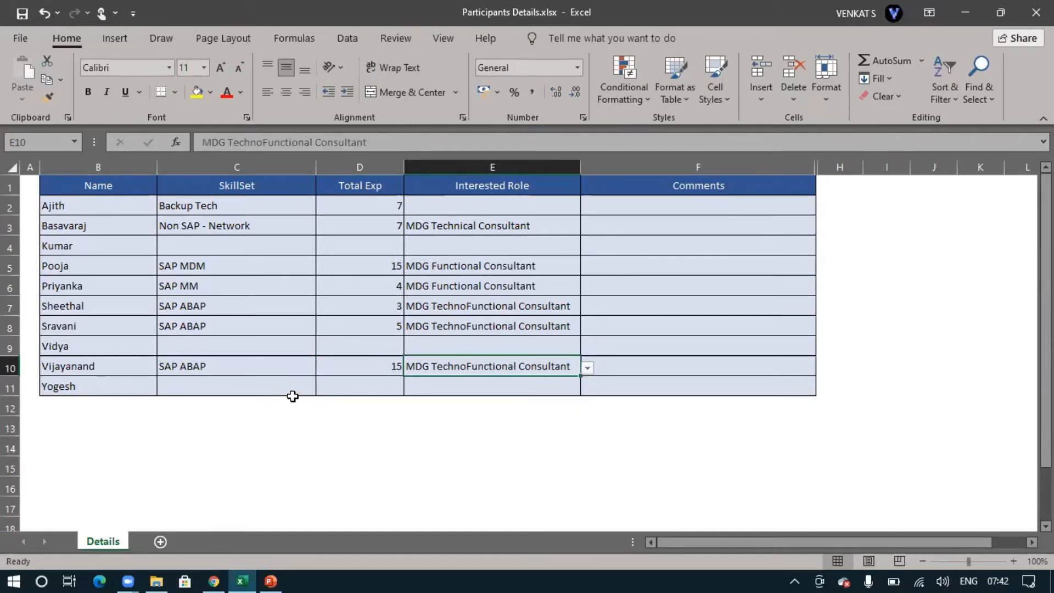
Enter SAP MDM as the skill set and 4 as the total experience for the participant in row 11
left_click(112, 348)
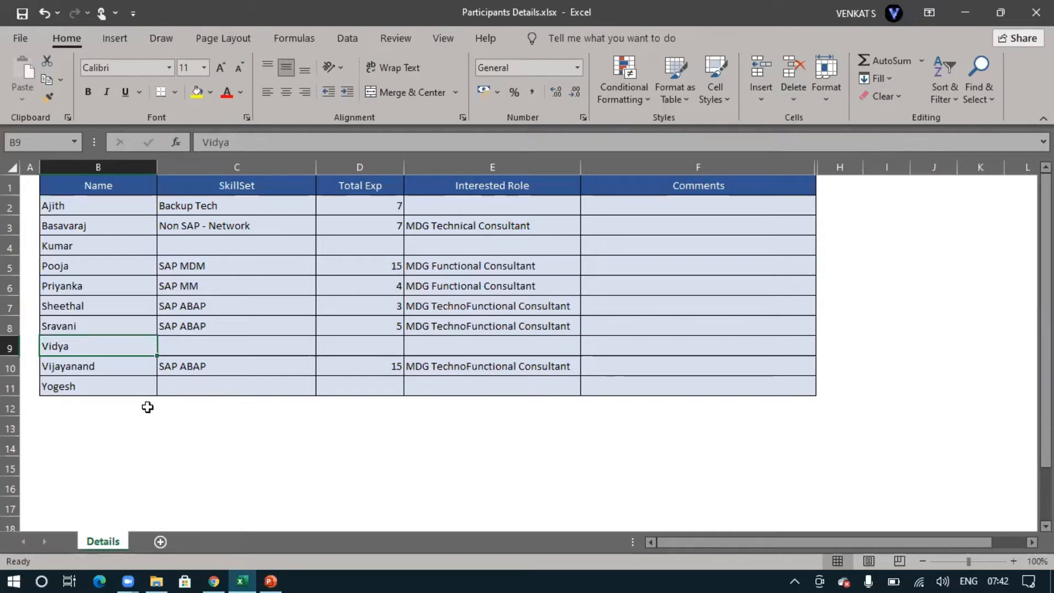
left_click(188, 386)
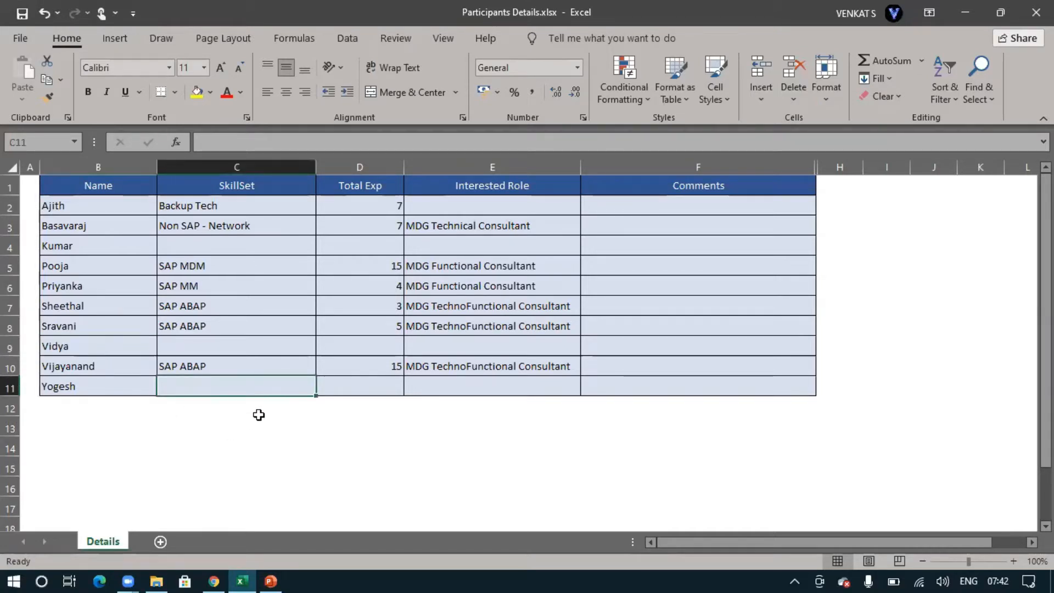
type("SAP ")
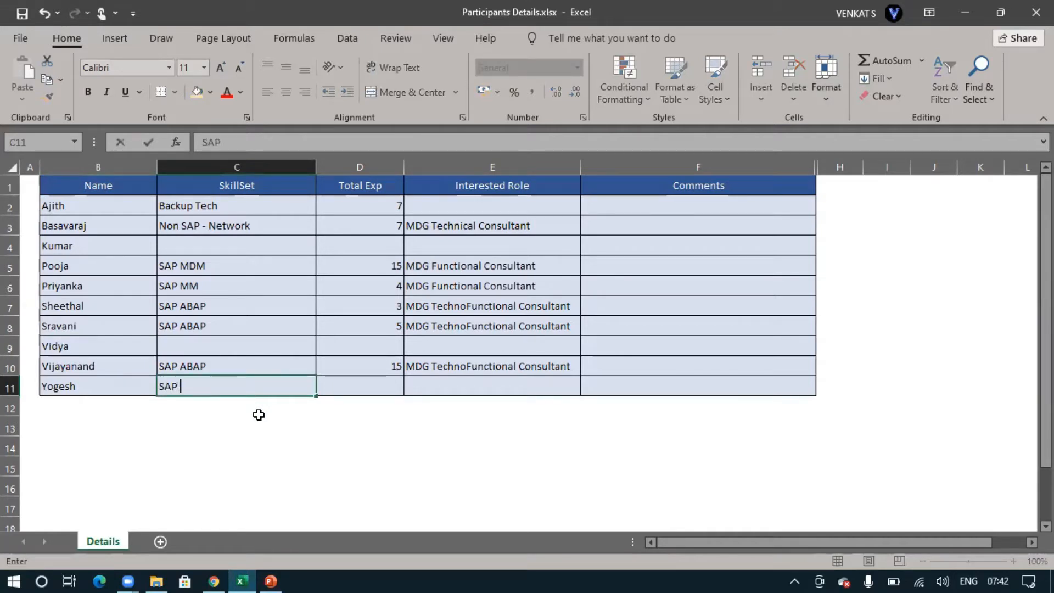
type("MDM")
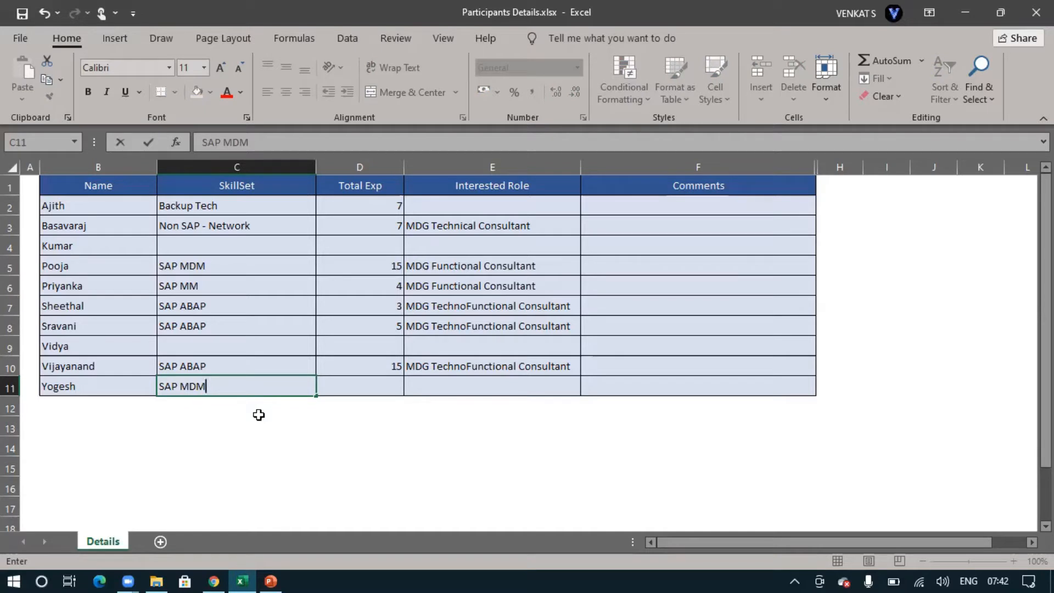
key("Tab")
type("4")
key("Left")
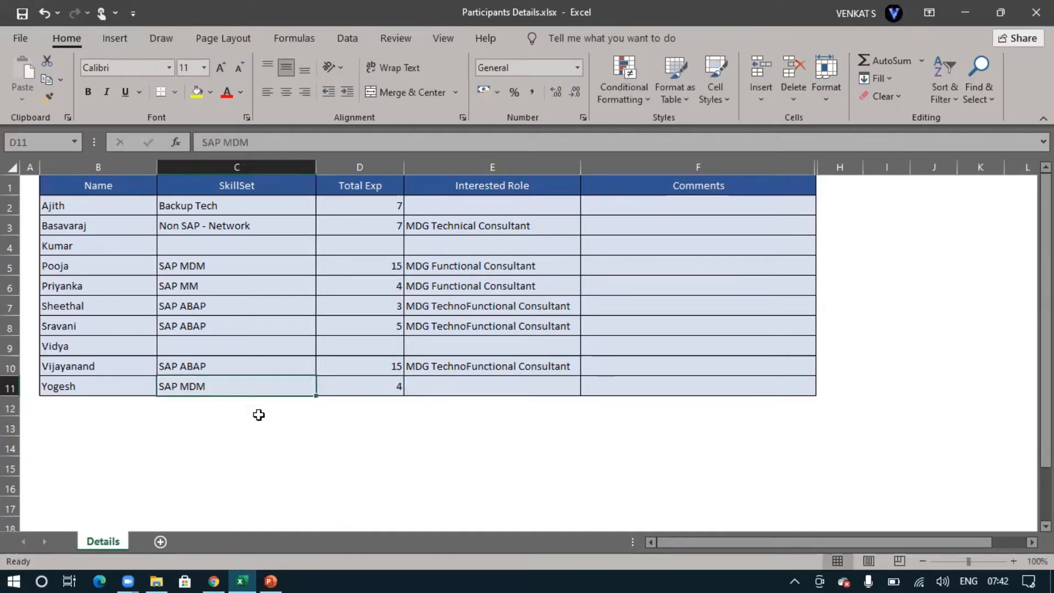
Extend row 11's skill set to SAP MDM, SD and set its interested role to MDG Functional Consultant
double_click(214, 388)
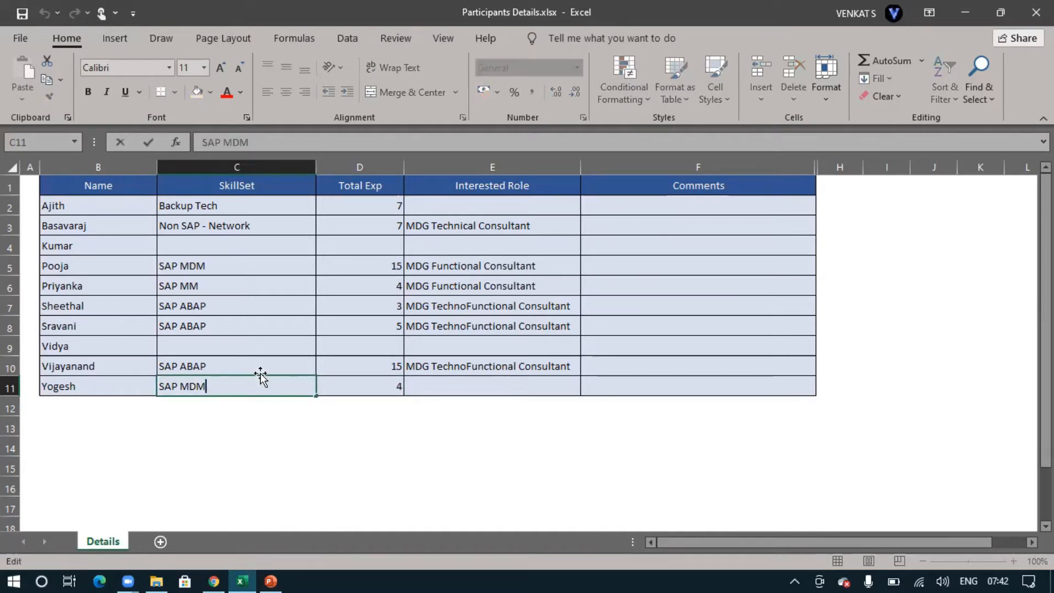
type(", SD")
key("Tab")
key("Tab")
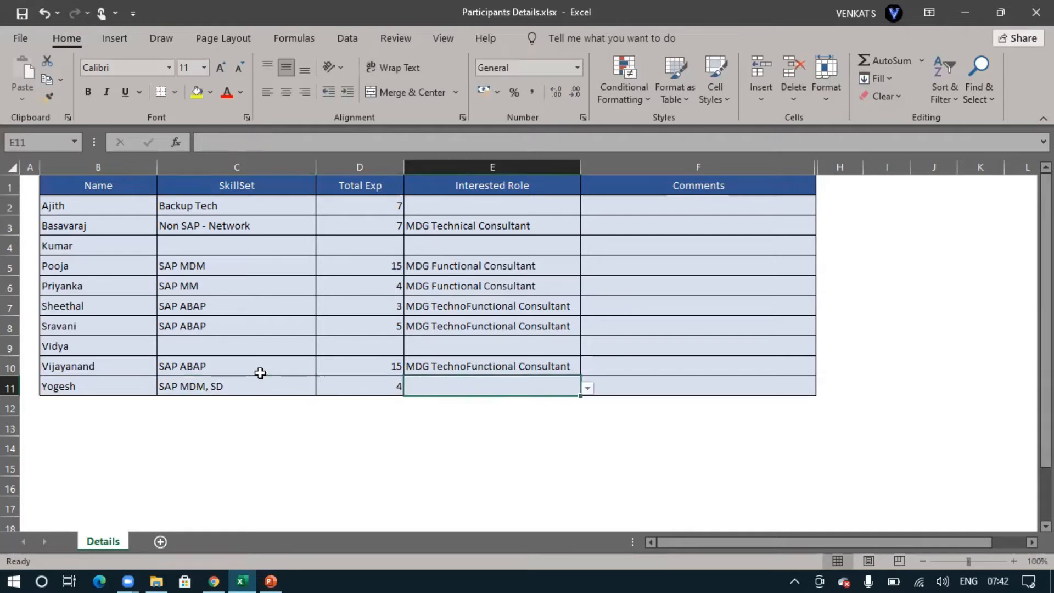
left_click(587, 388)
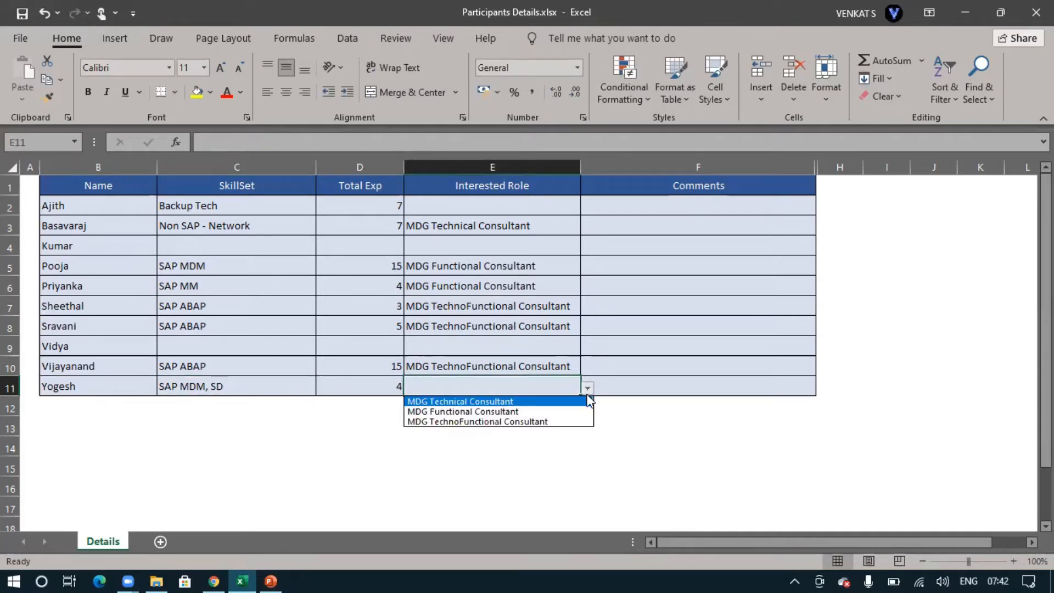
left_click(522, 410)
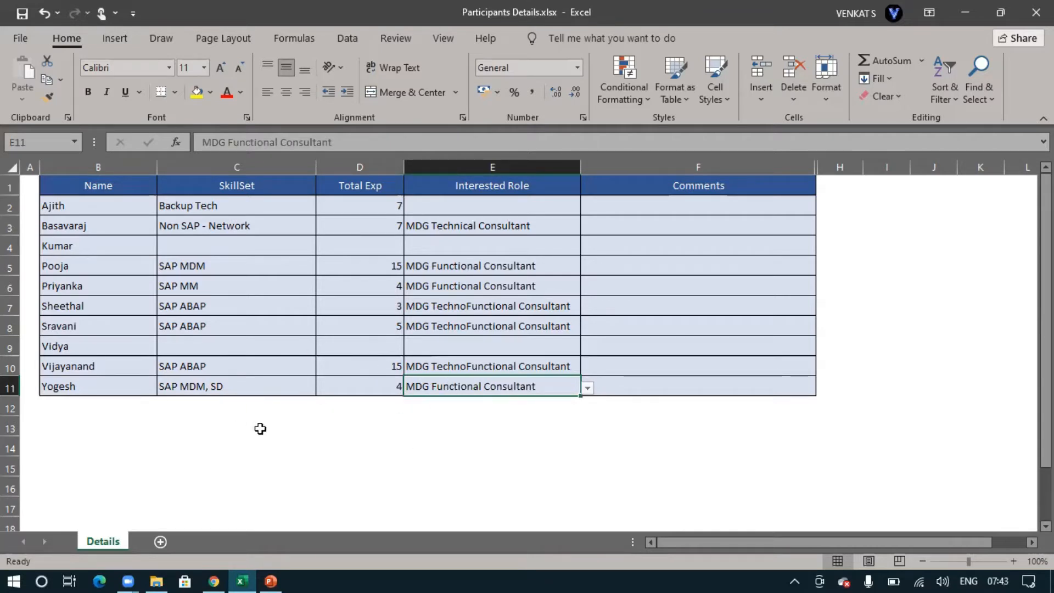
left_click(82, 245)
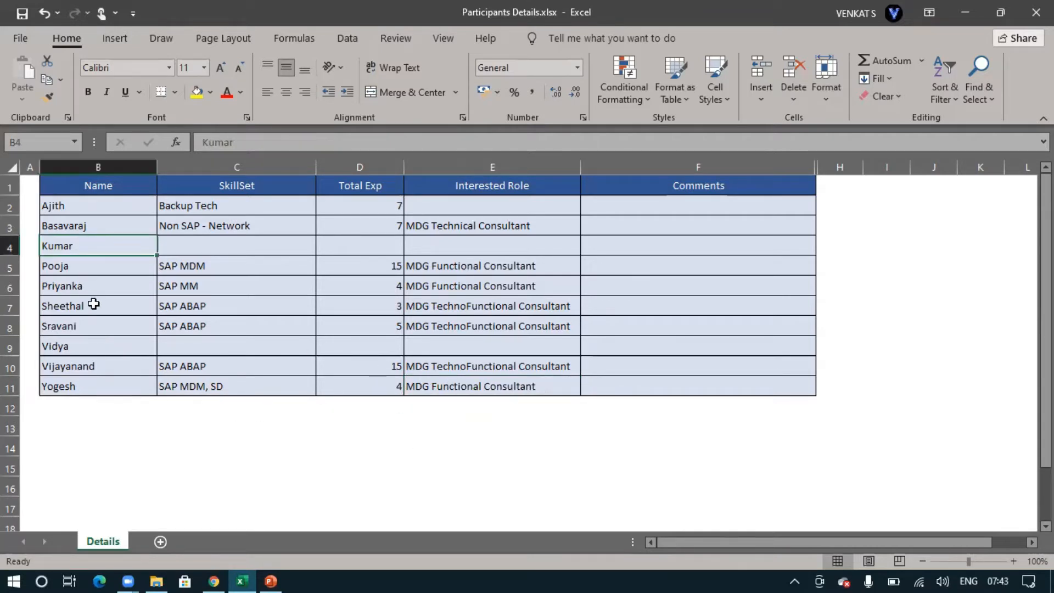
left_click(99, 347)
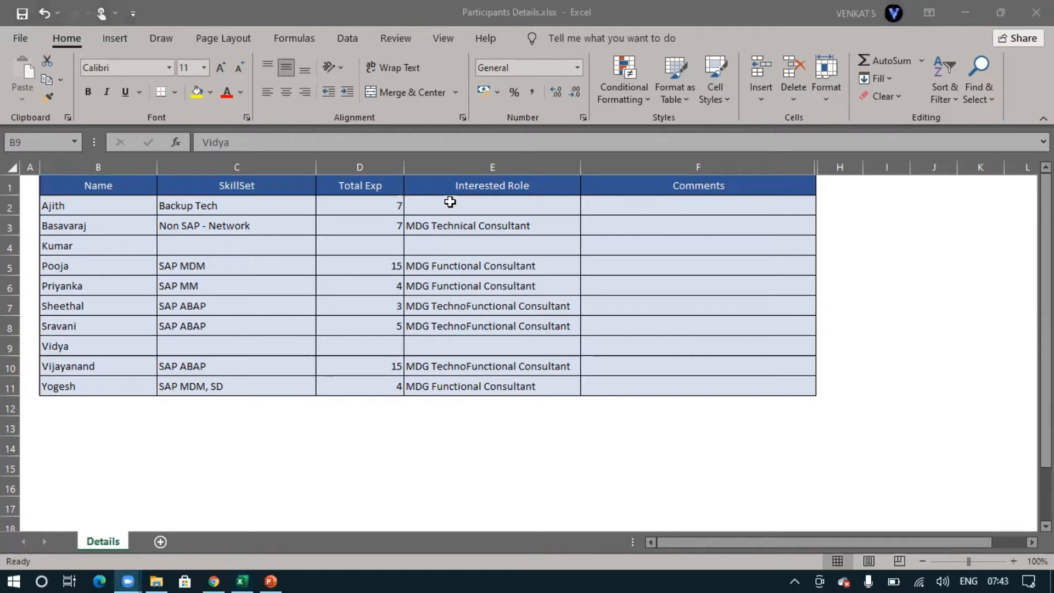
left_click(247, 346)
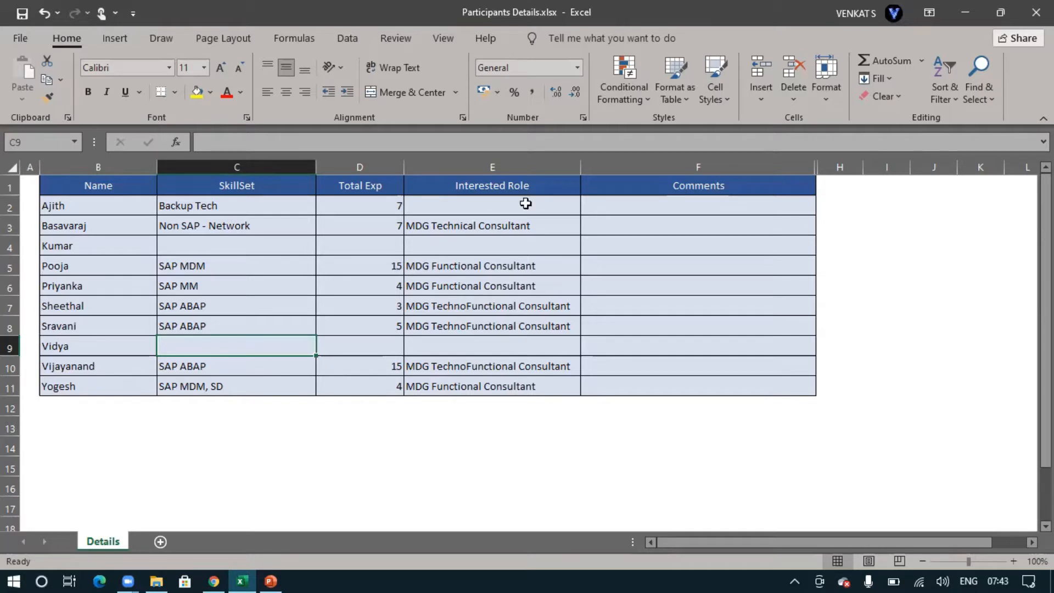
left_click(548, 113)
type("SA")
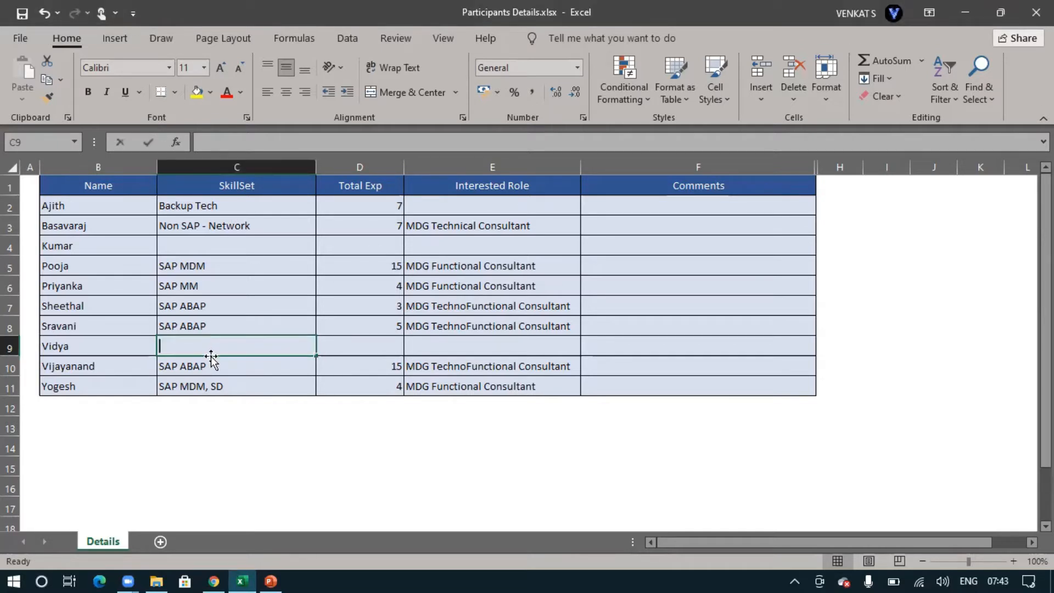
key("BackSpace")
key("BackSpace")
Add the comment Gap of 5 years for the participant in row 9, leaving the row's other details blank
key("Tab")
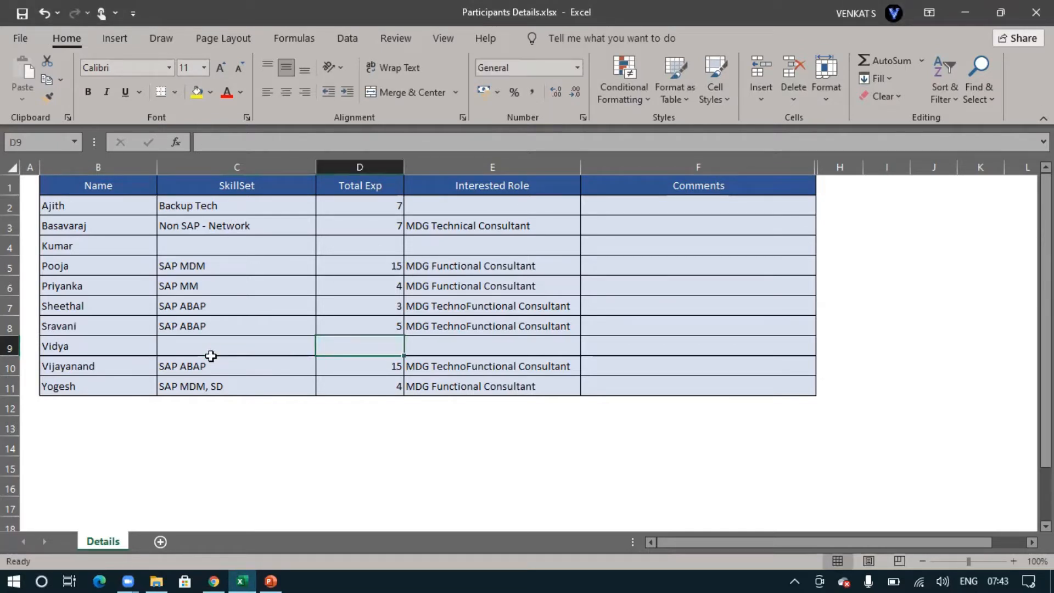
key("Tab")
key("Tab")
type("Gap of 5 ")
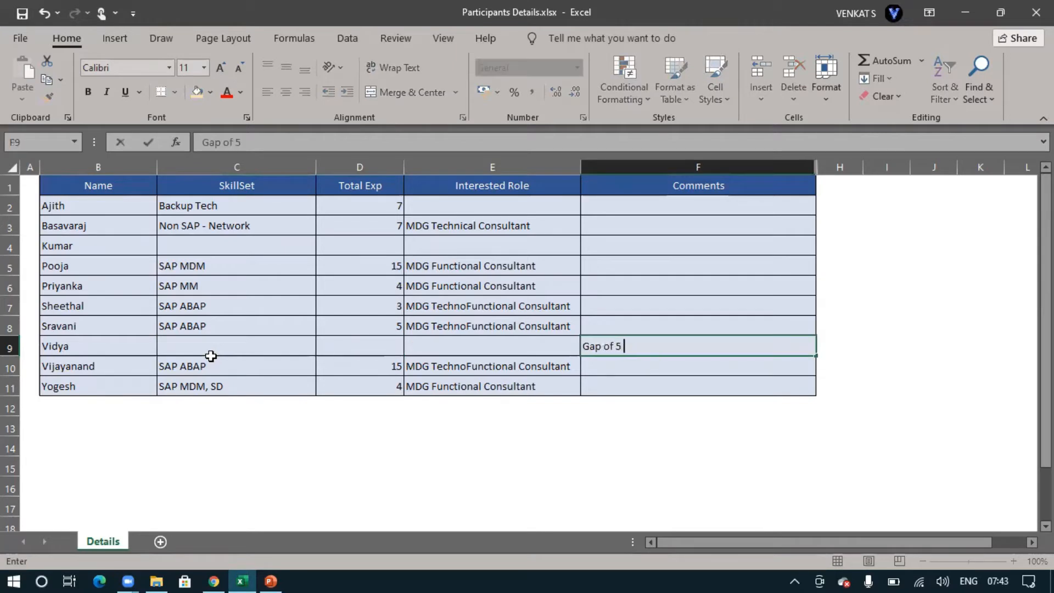
type("years")
key("Return")
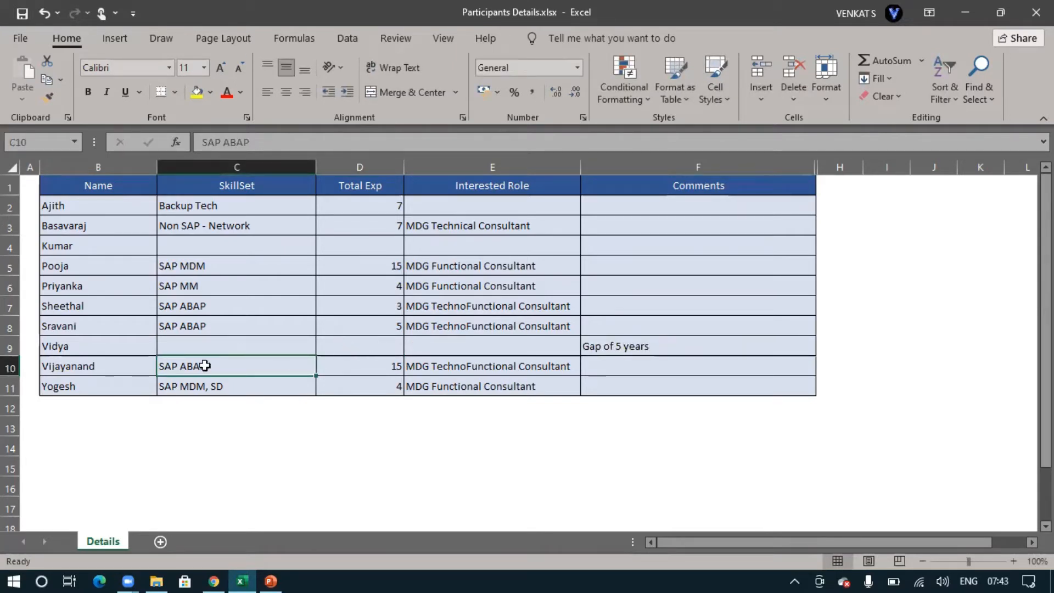
Fill row 9 with skill set Software Testing, total experience 3 and interested role MDG Technical Consultant
left_click(214, 340)
type("Software Testing")
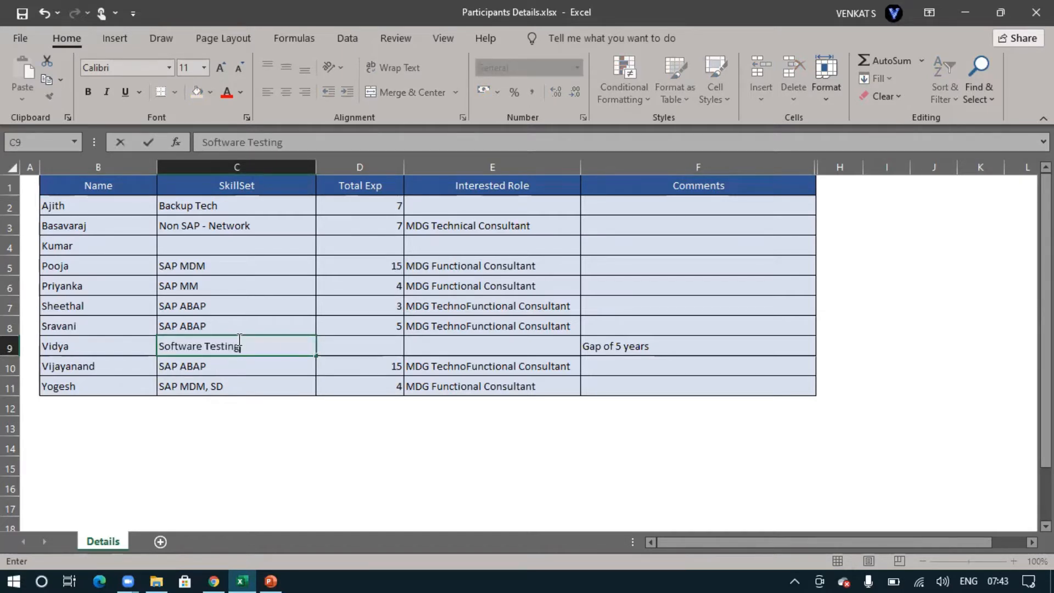
key("Tab")
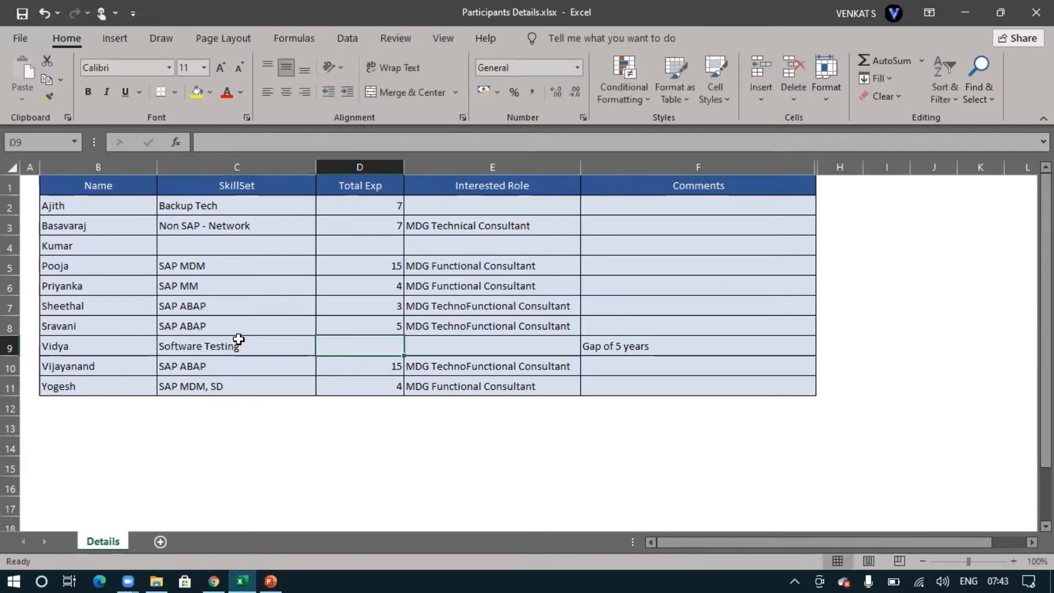
type("3")
key("Tab")
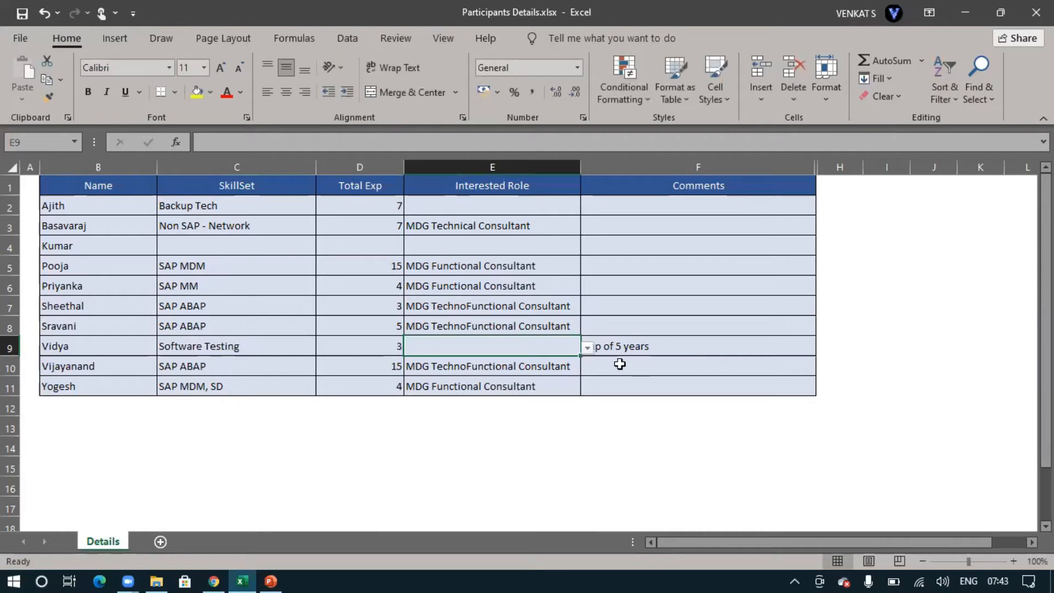
left_click(591, 349)
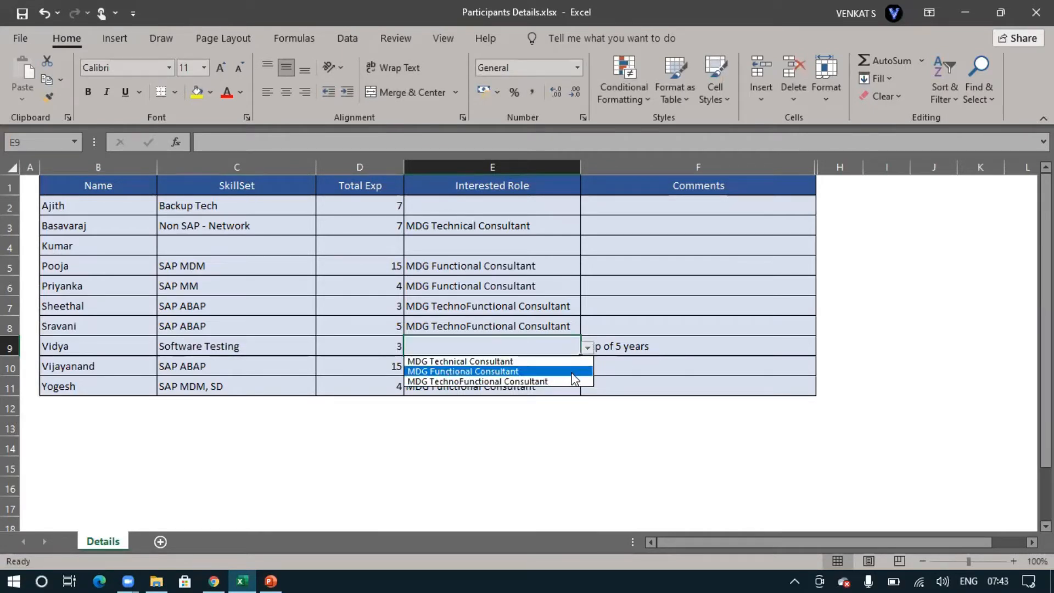
left_click(550, 361)
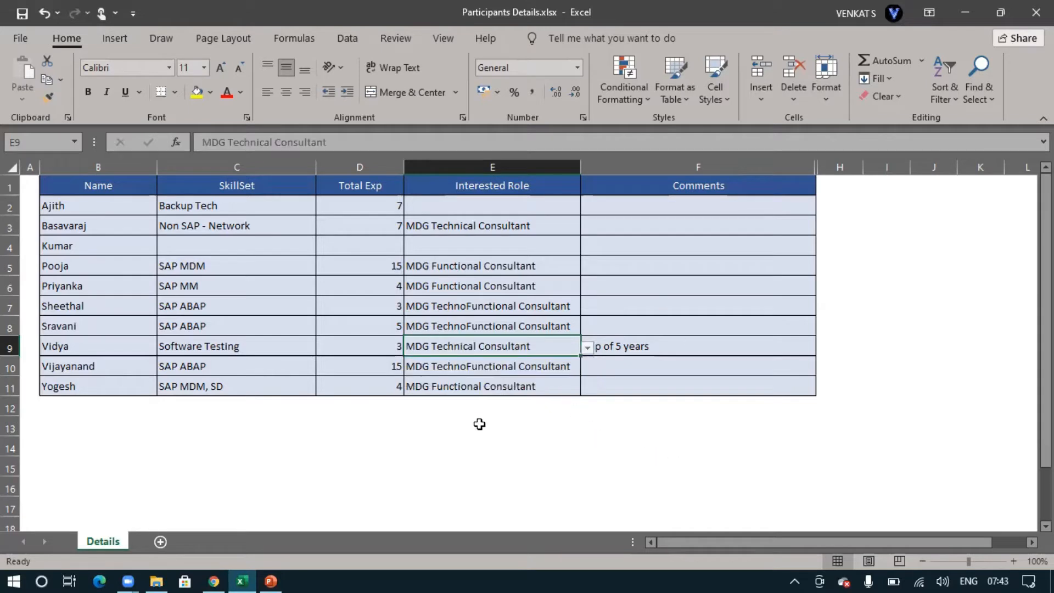
left_click(670, 347)
Add a new participant's name in the first empty row below the table, in cell B12
left_click(99, 408)
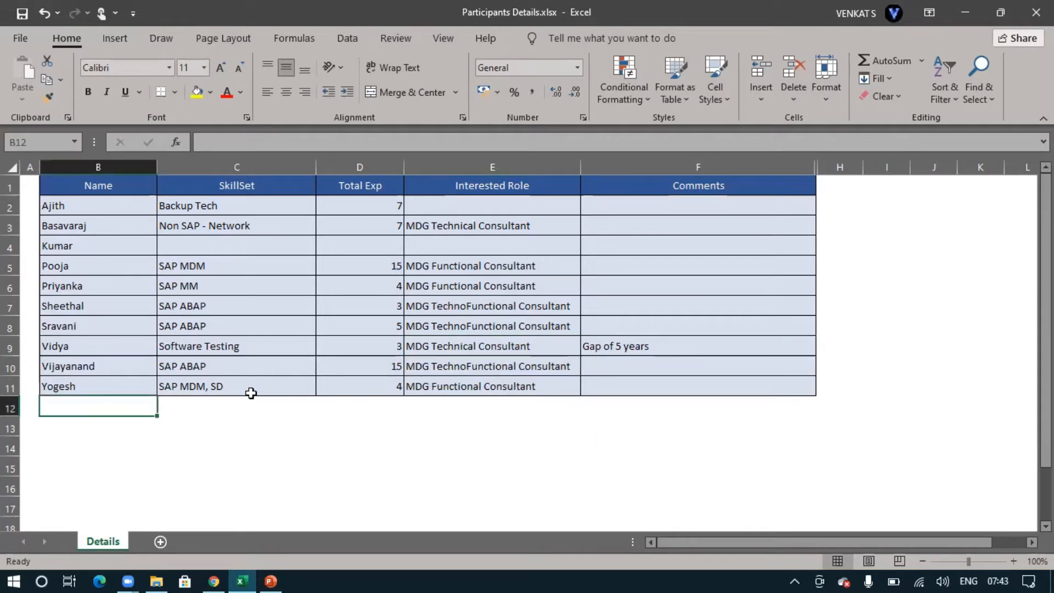
type("Gowthami")
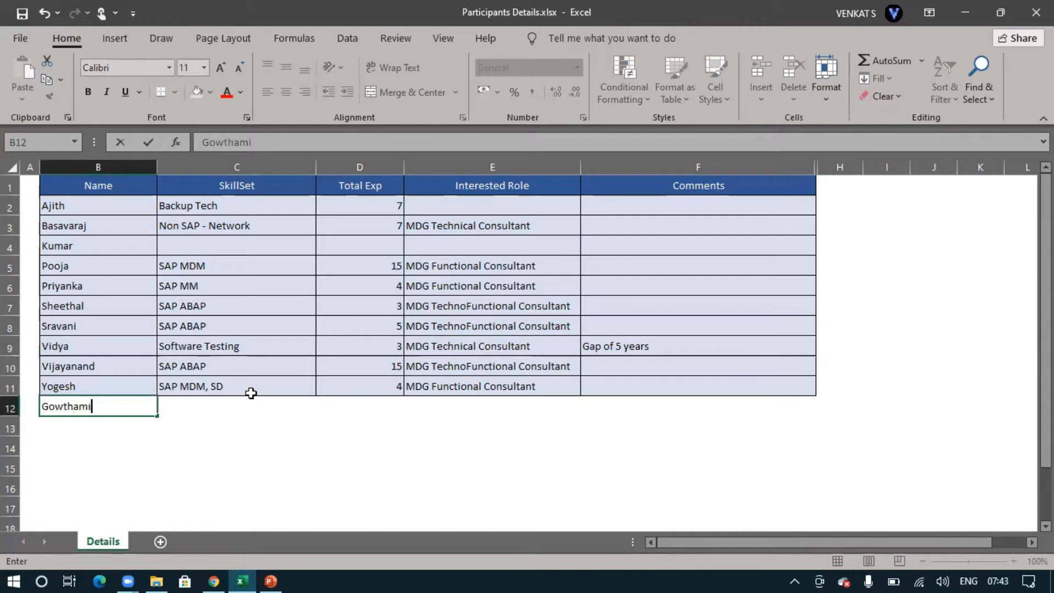
key("Tab")
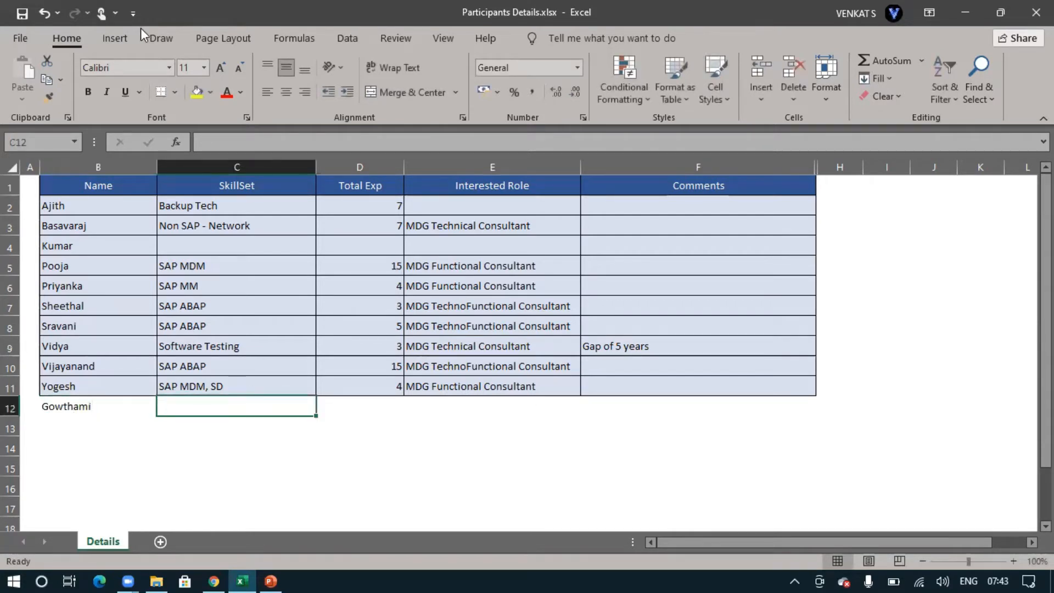
left_click(705, 235)
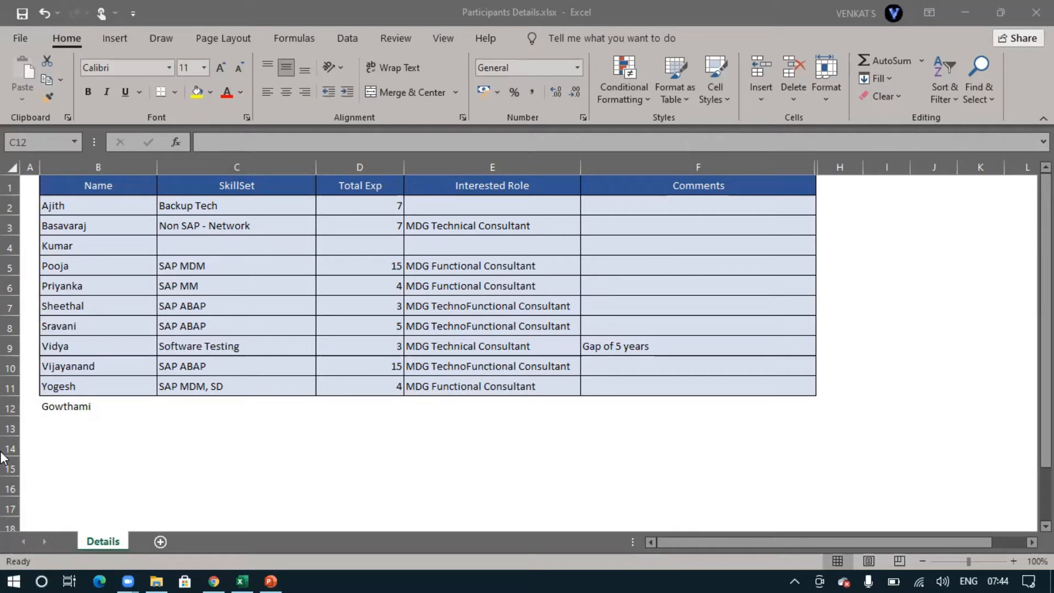
Sort the participants by name from A to Z, expanding the selection from B2:B12 to include the adjacent columns
left_click(93, 406)
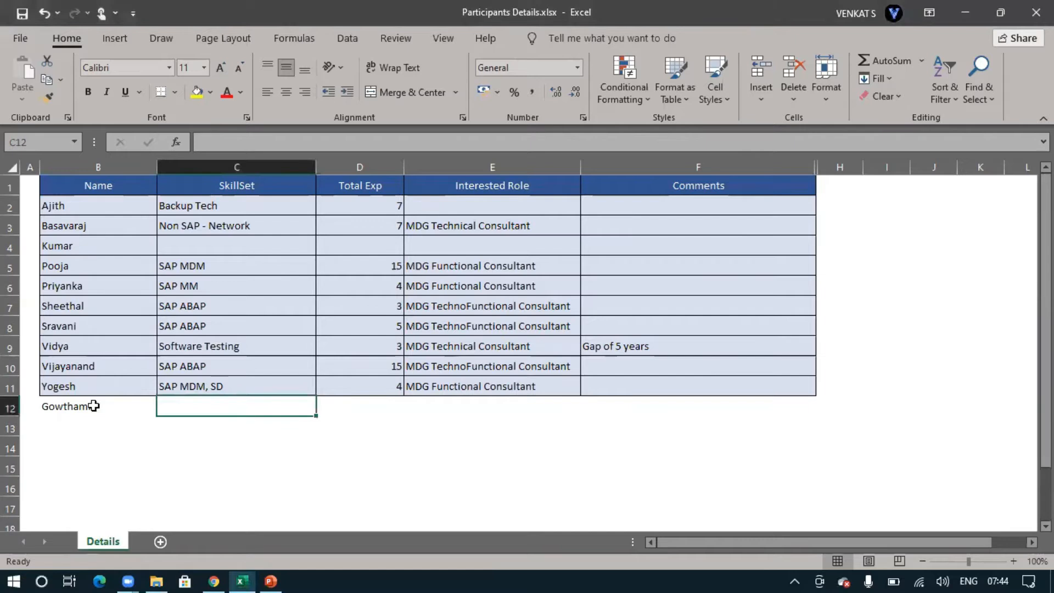
left_click(52, 407)
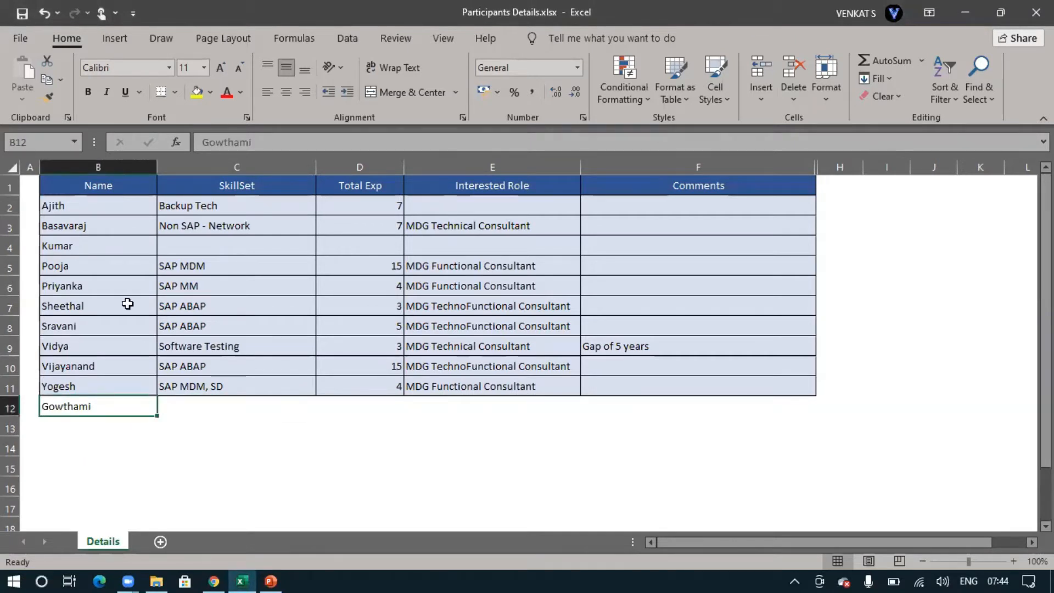
left_click_drag(101, 204, 95, 408)
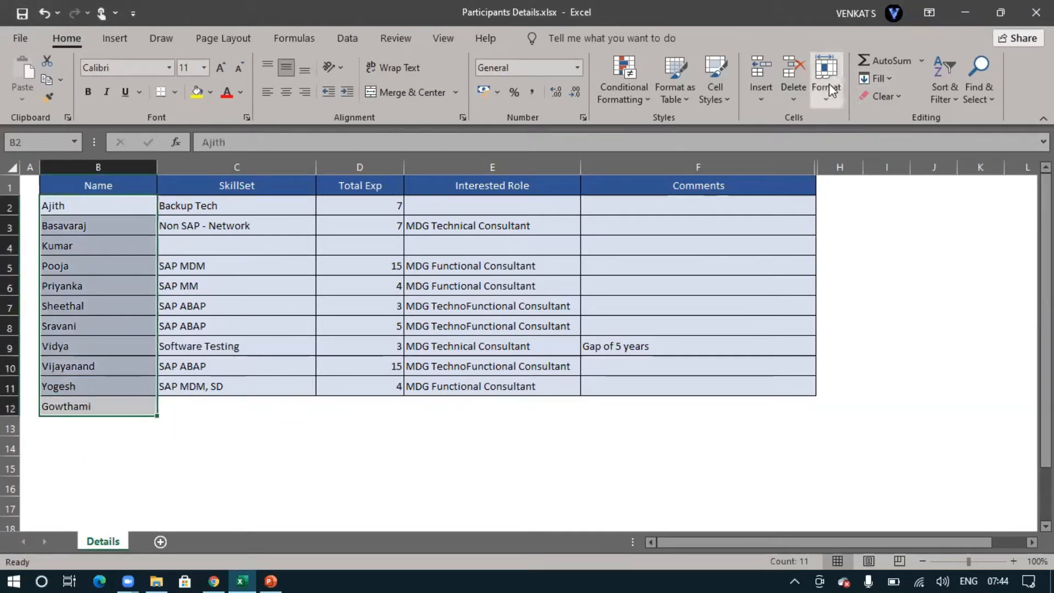
left_click(944, 102)
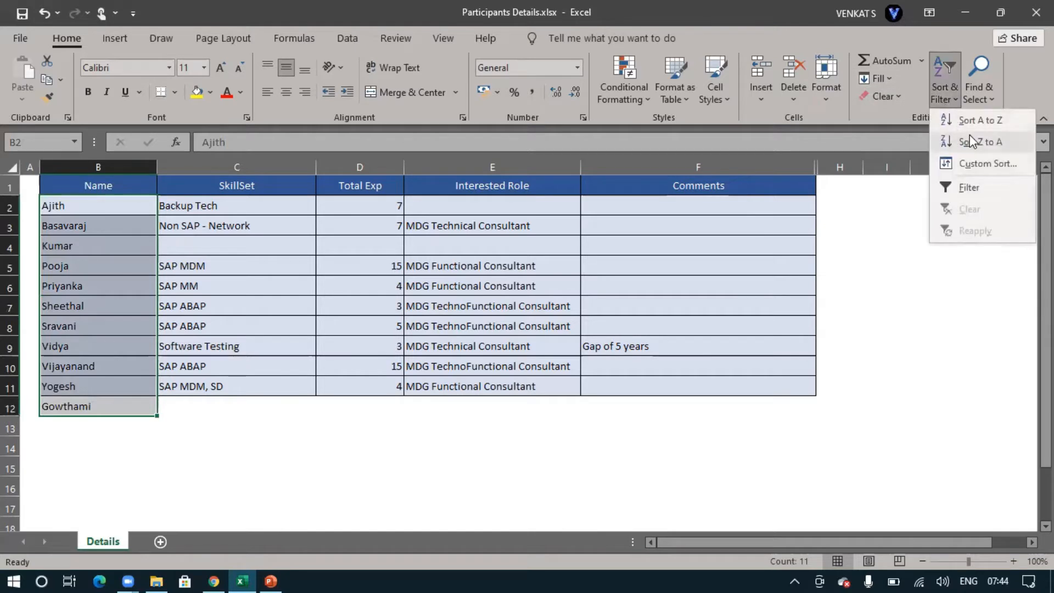
left_click(974, 116)
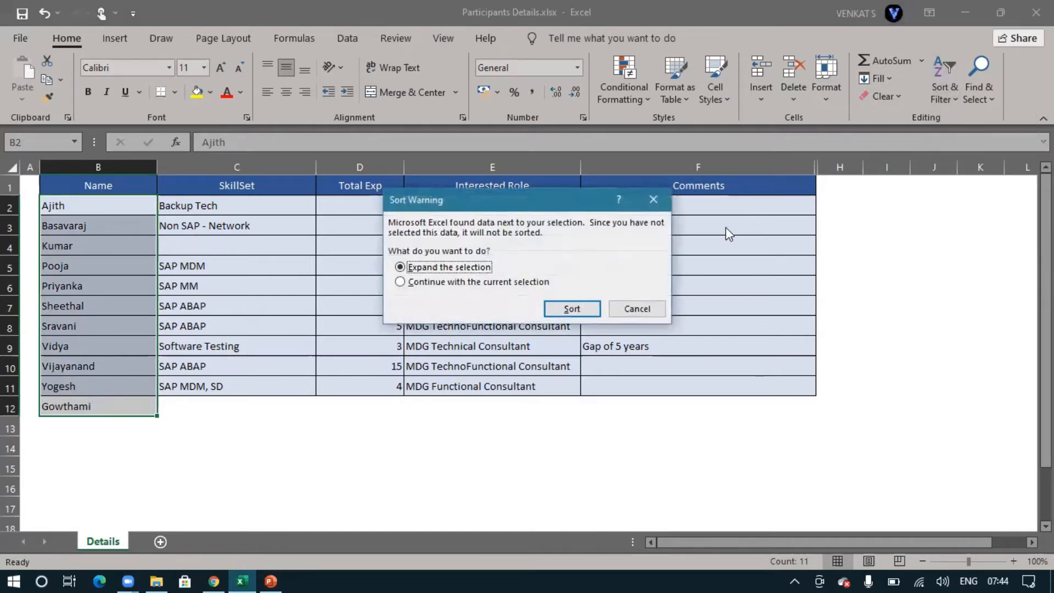
left_click(554, 309)
left_click(108, 361)
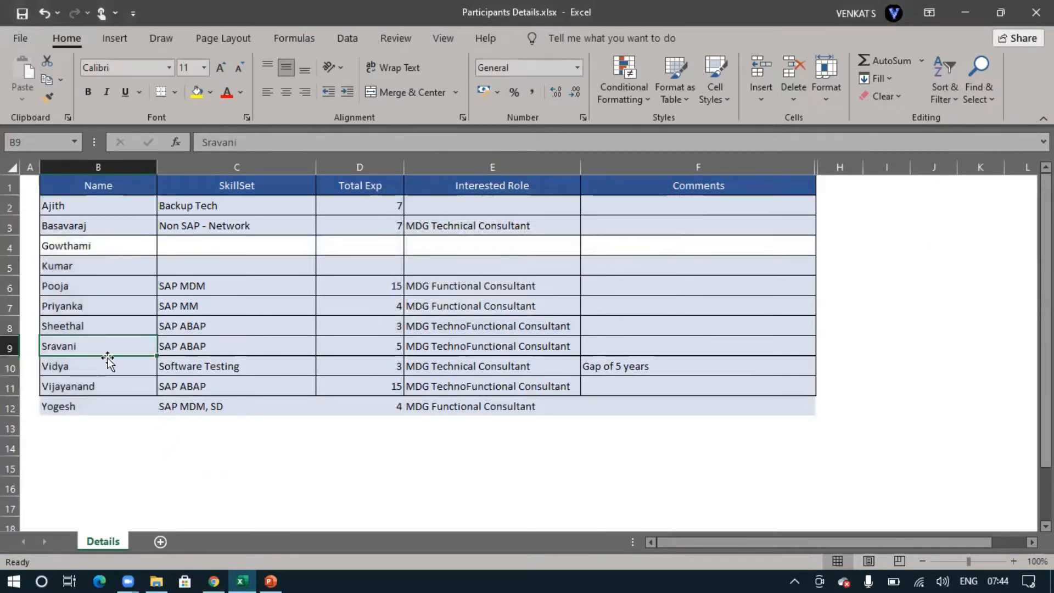
Copy row 5's cell formatting onto the new participant's row 4 and minimize the workbook to return to the SAP MDG PowerPoint presentation
left_click_drag(102, 265, 657, 257)
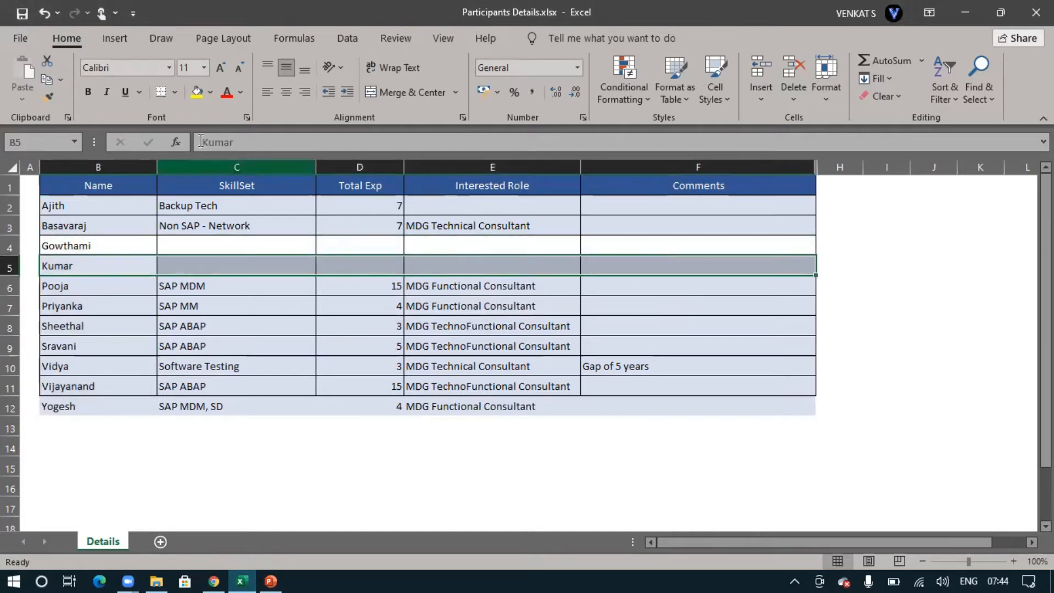
left_click(48, 97)
left_click_drag(110, 245, 656, 241)
left_click(87, 249)
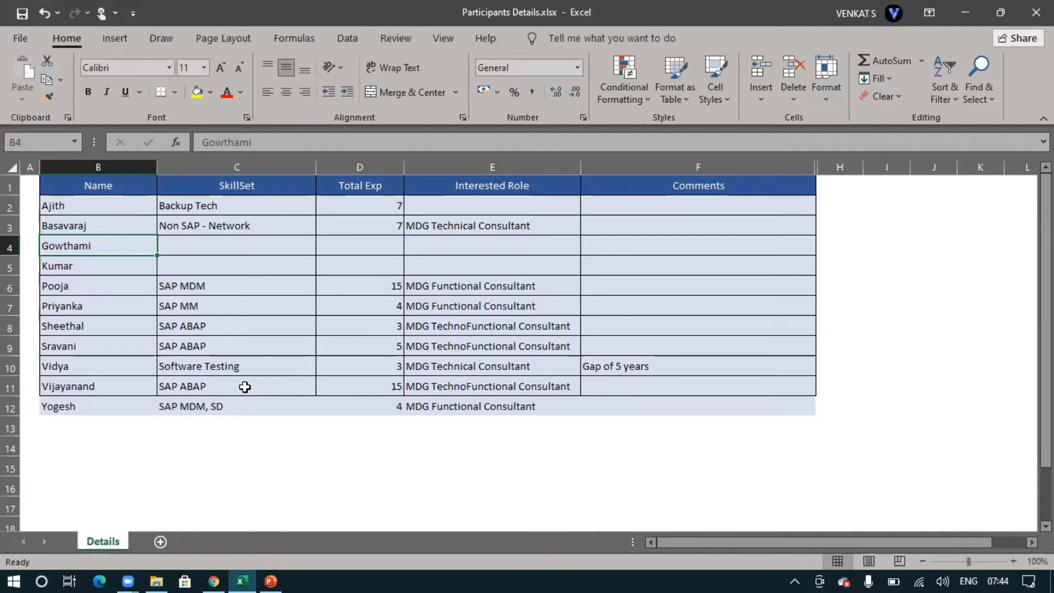
left_click(975, 12)
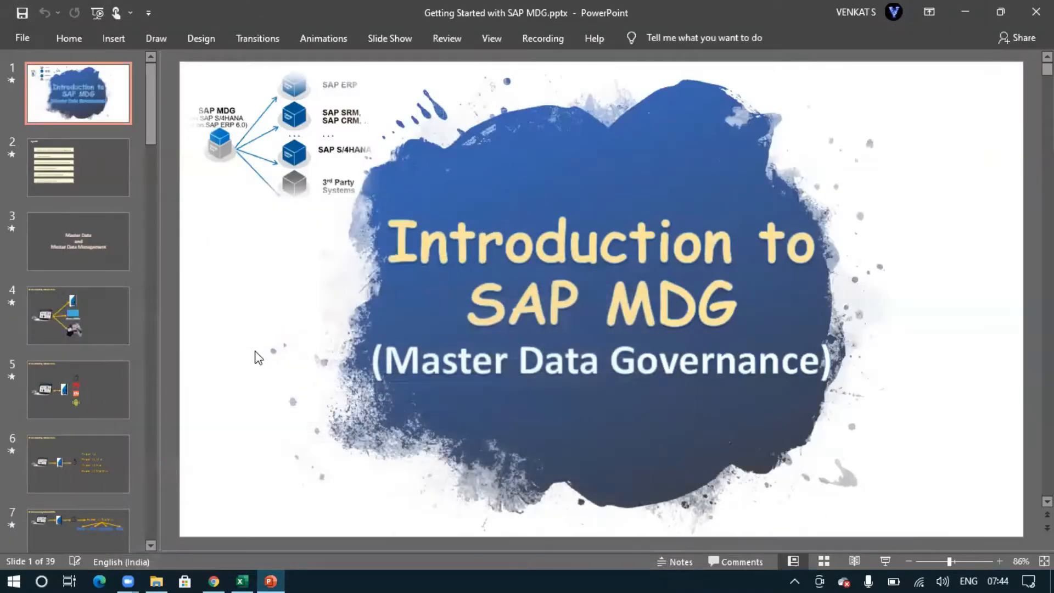